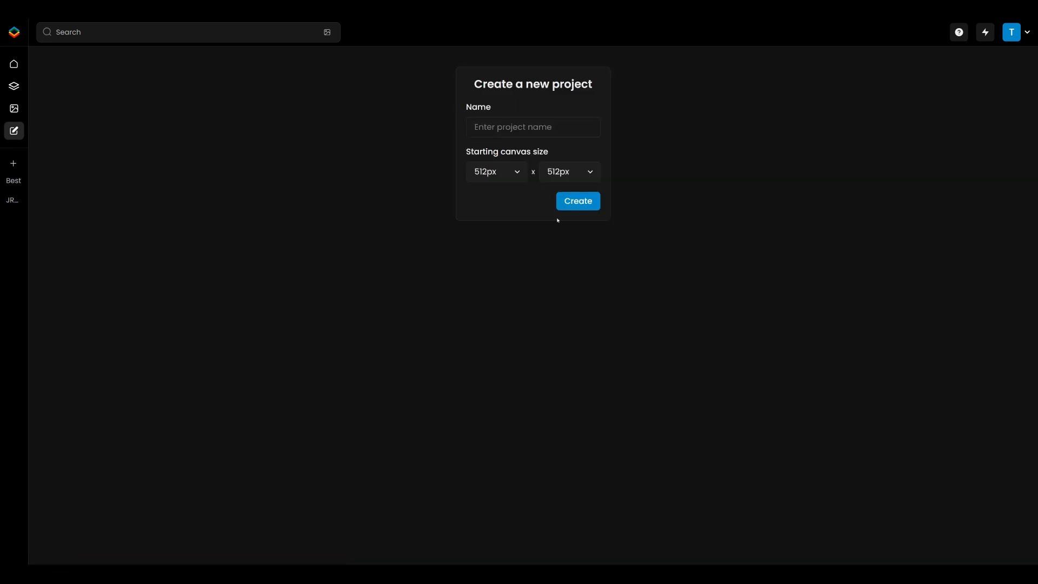
Step: Create a 1024 x 512 px project named Game Background and choose the Cozy World Builder generator
type("Game Background")
left_click(514, 174)
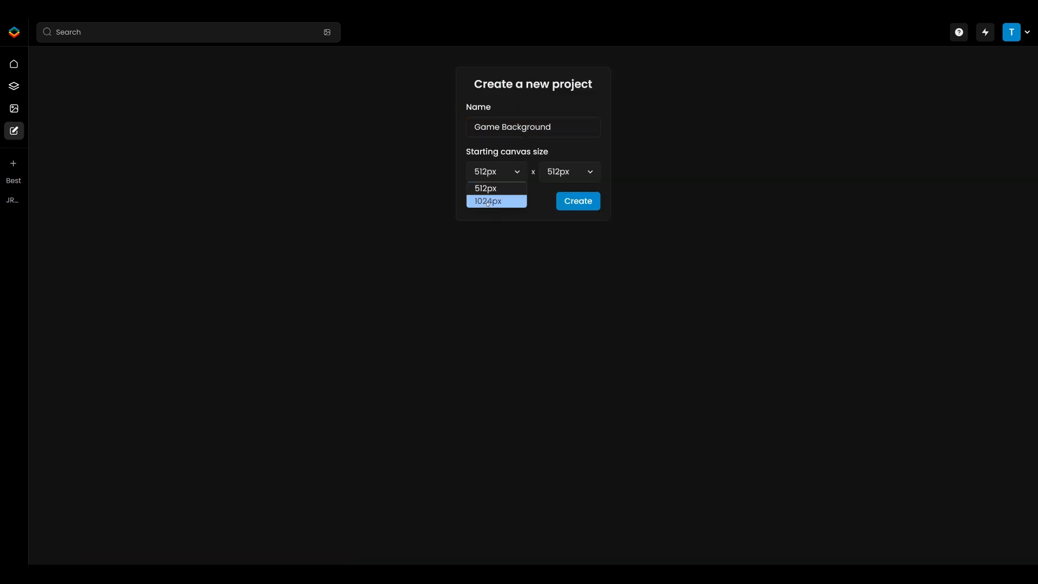
left_click(488, 201)
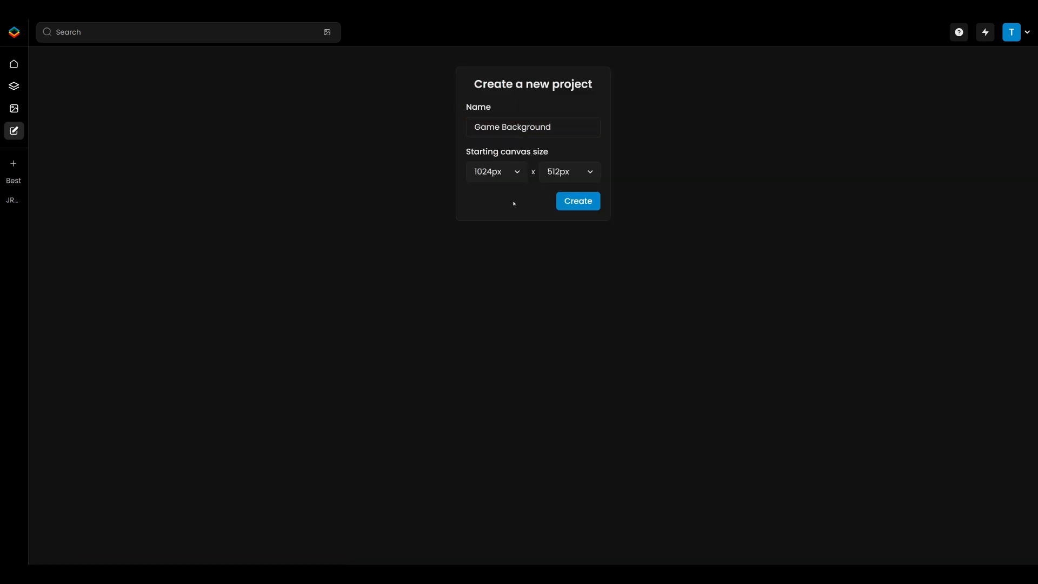
left_click(558, 204)
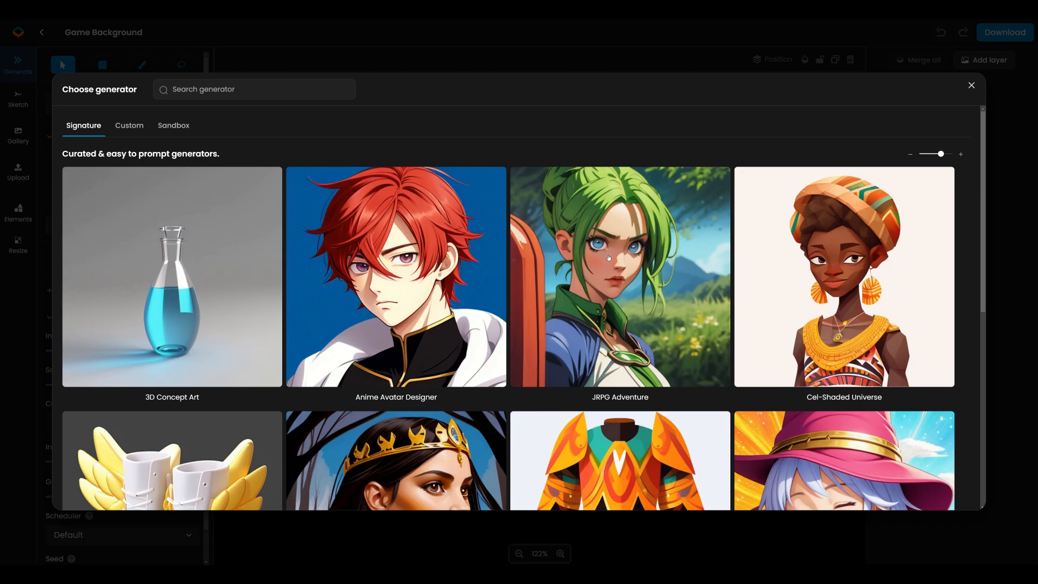
scroll(658, 405, "down", 3)
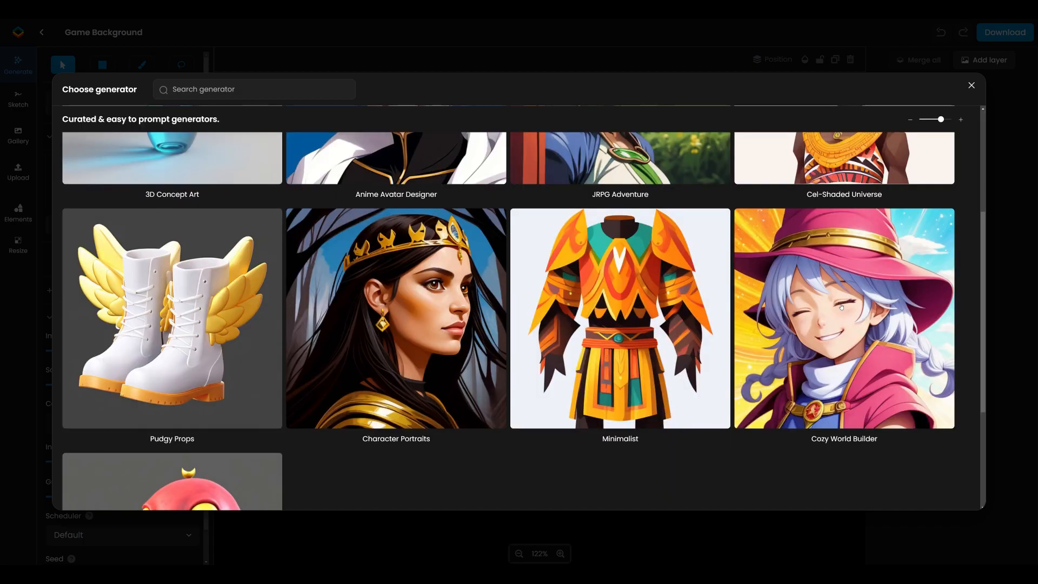
left_click(861, 367)
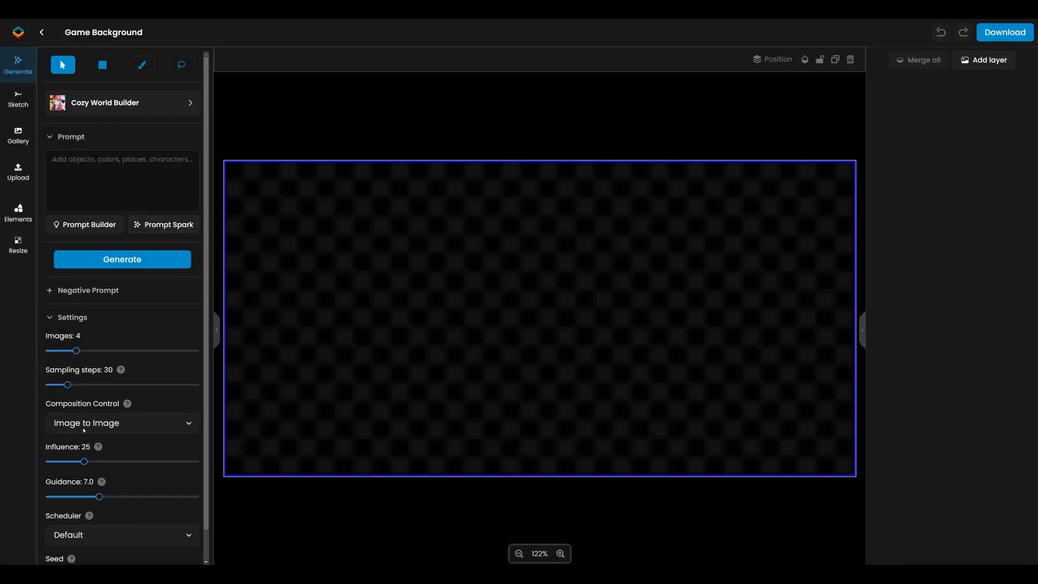
Step: Import the meadow landscape photo onto the canvas and set the generation's composition control to Scribble
left_click(17, 172)
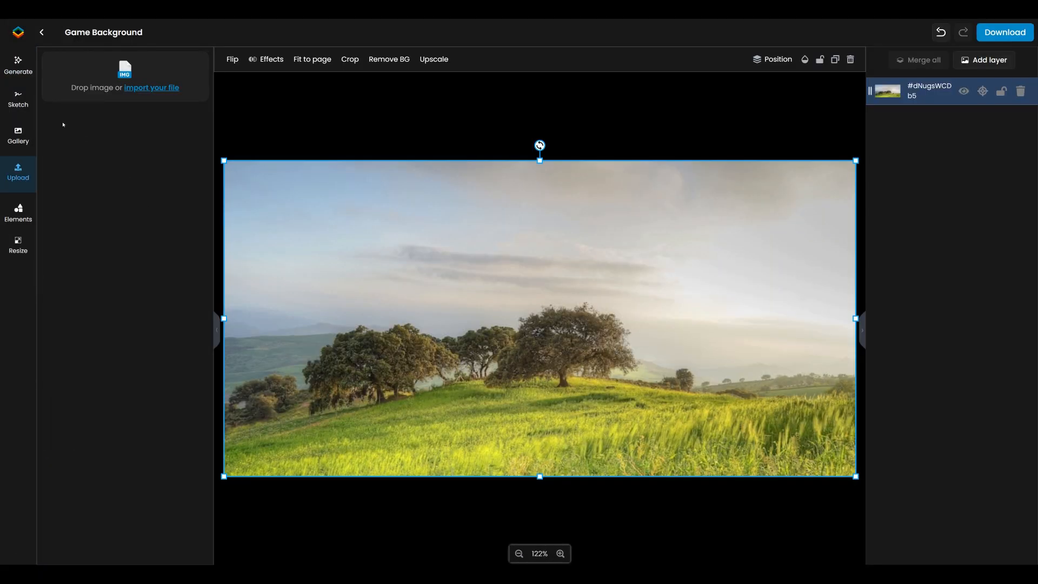
left_click(18, 72)
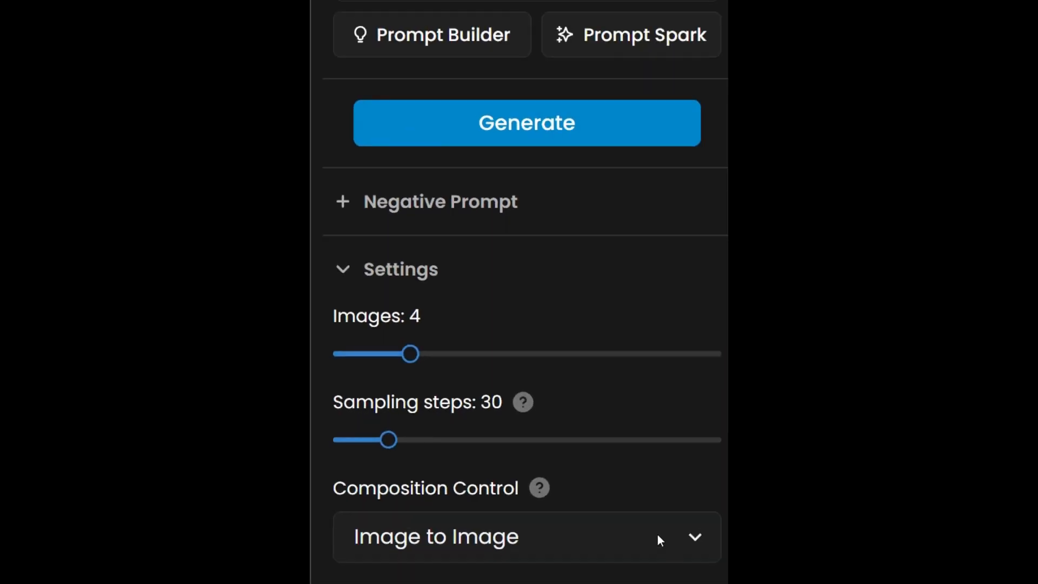
left_click(658, 534)
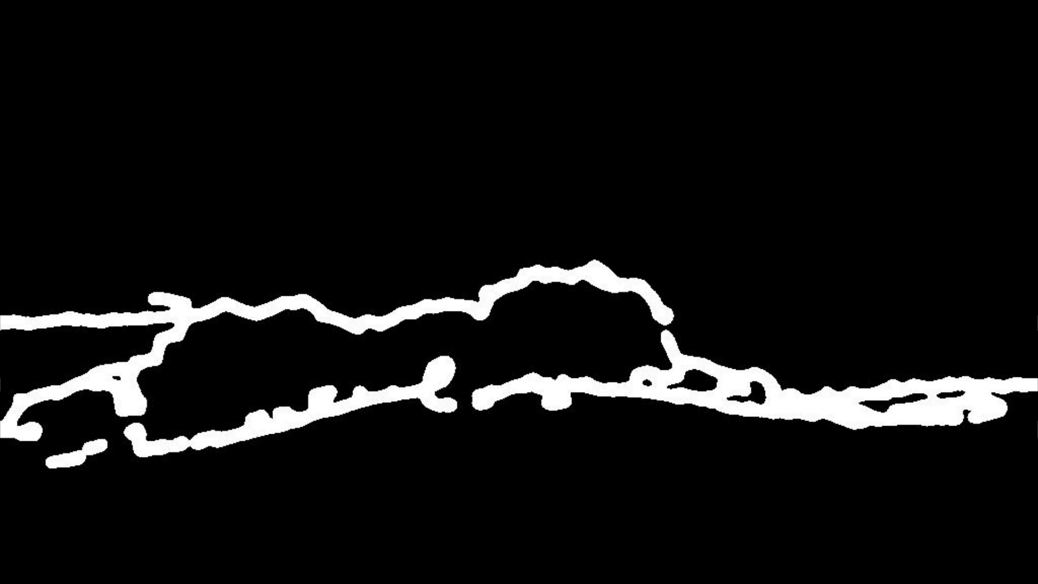
Step: Generate images from the prompt "a parallax game withered meadow, spooky, haunted" and accept the second result
type("a paralla")
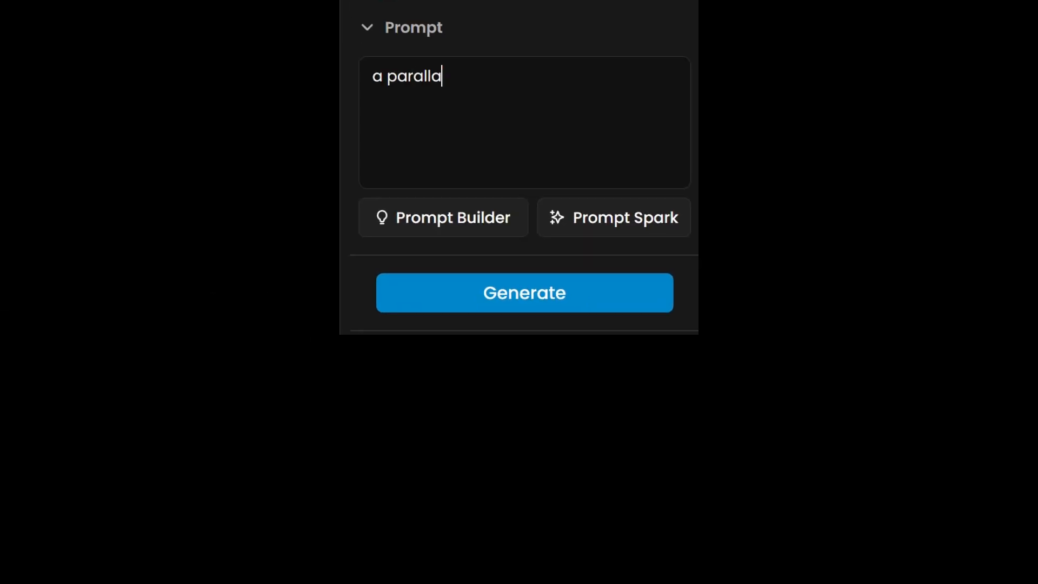
type("x game withered meadow, spooky, haunted")
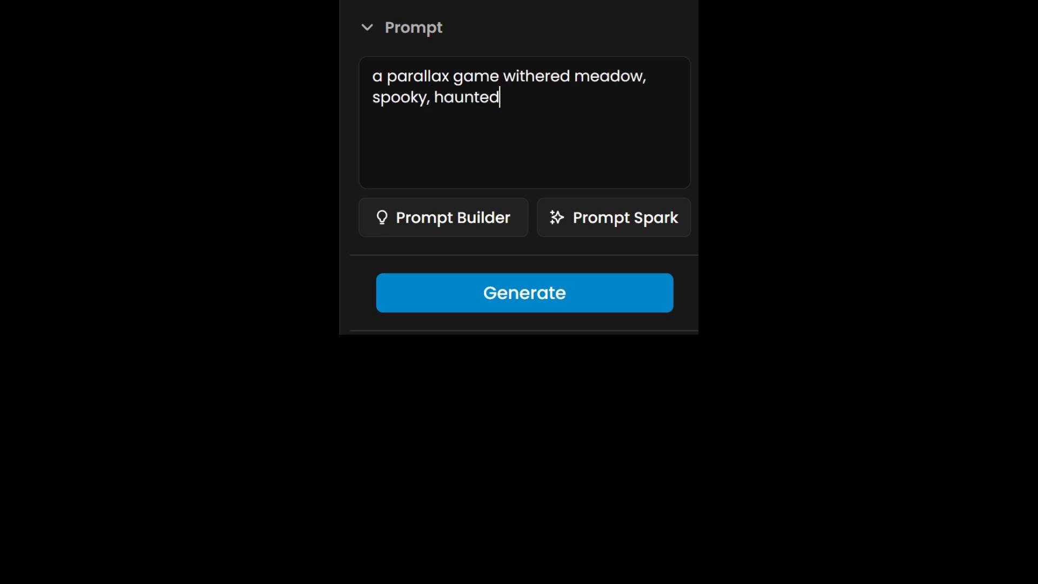
key("Return")
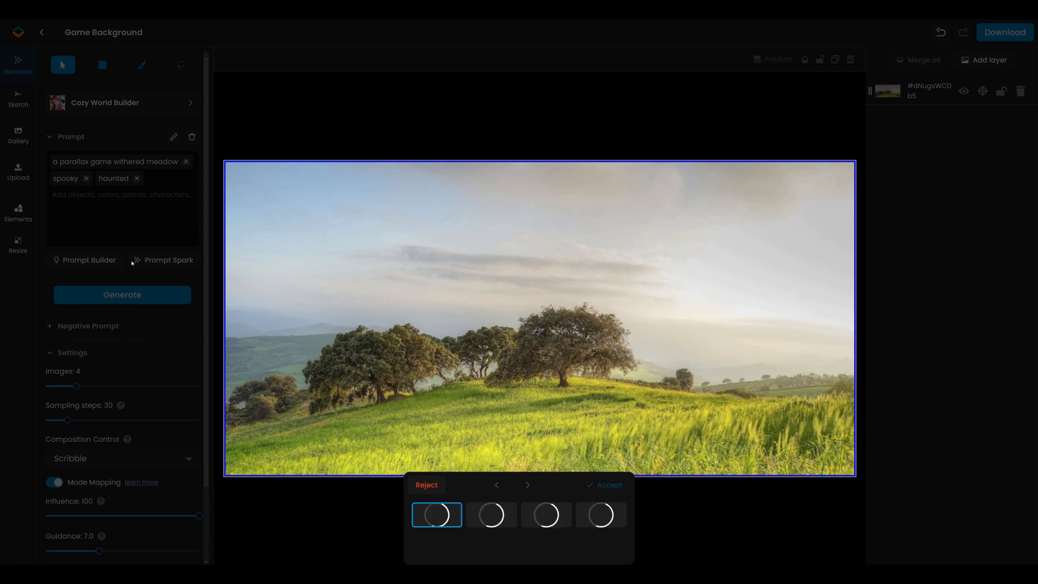
left_click(491, 514)
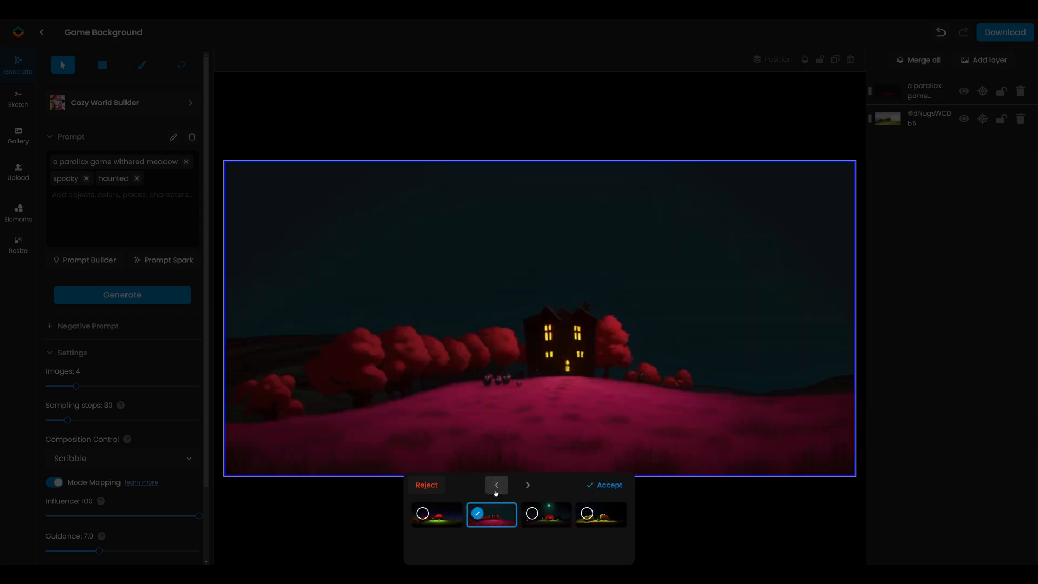
left_click(614, 487)
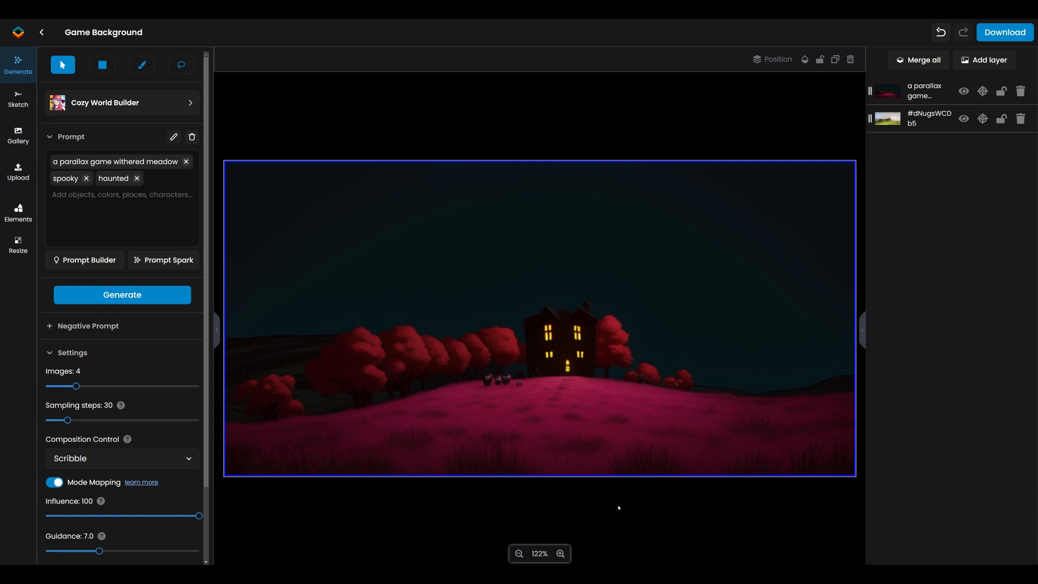
Step: Sketch over the middle of the haunted house with a 40px brush in the dark red sampled from the trees
left_click(14, 102)
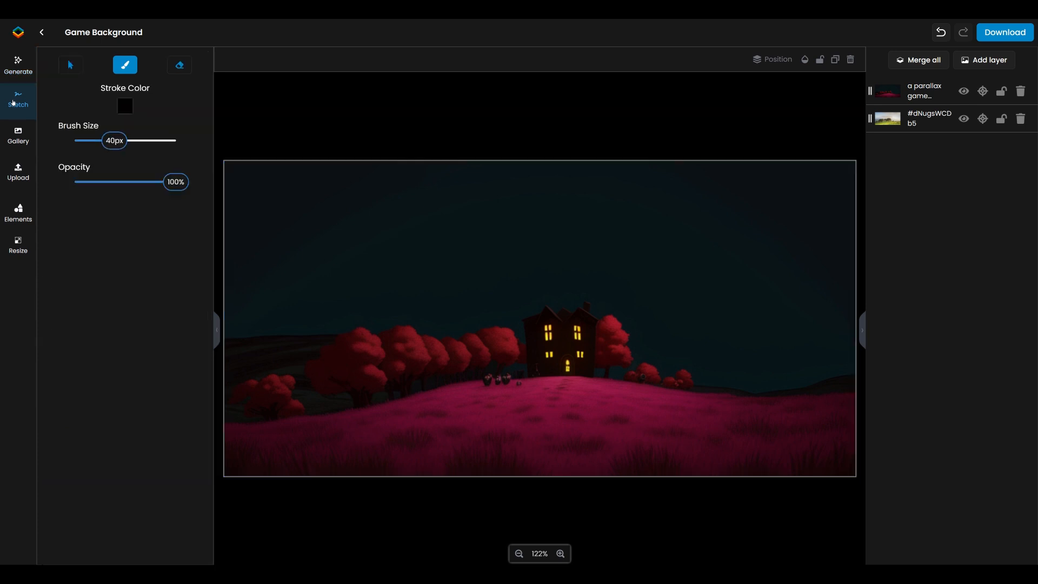
left_click(124, 107)
left_click(512, 351)
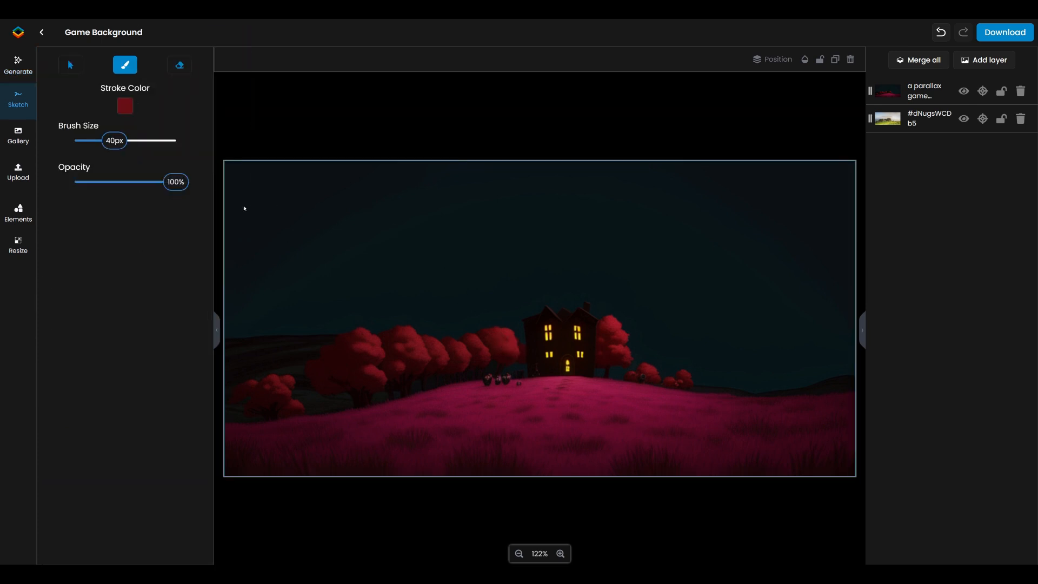
mouse_move(541, 347)
left_mouse_down()
mouse_move(588, 349)
mouse_move(535, 346)
left_mouse_up()
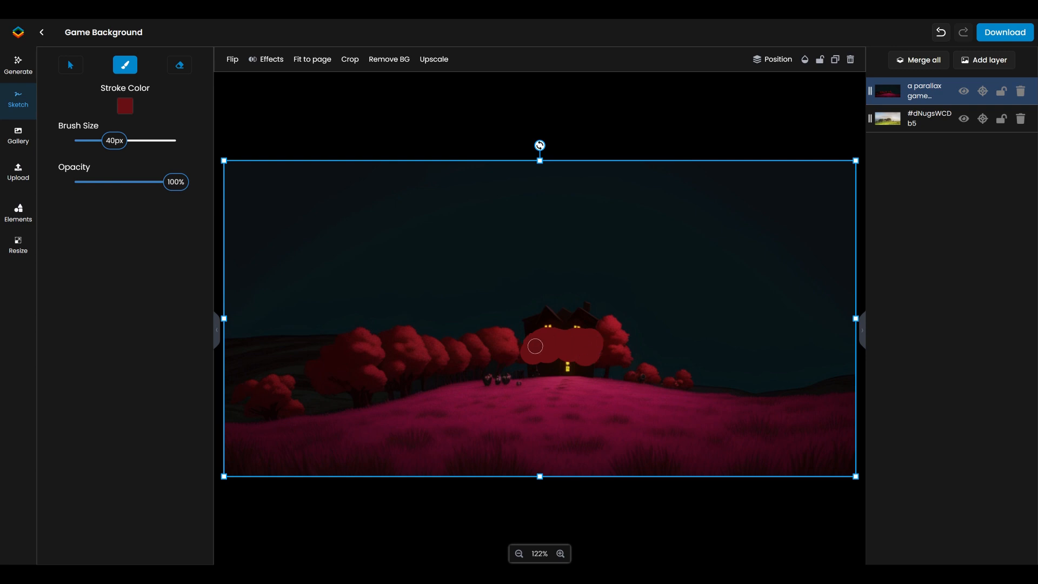
Step: Paint out the house's roof and base with the dark teal sampled from the night sky
left_click(125, 106)
left_click(238, 114)
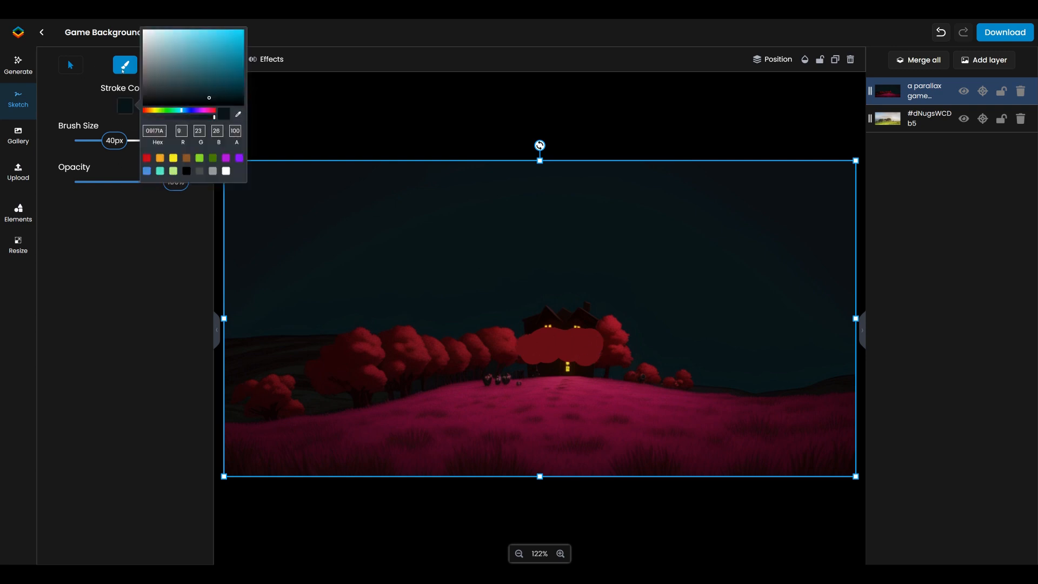
left_click(534, 302)
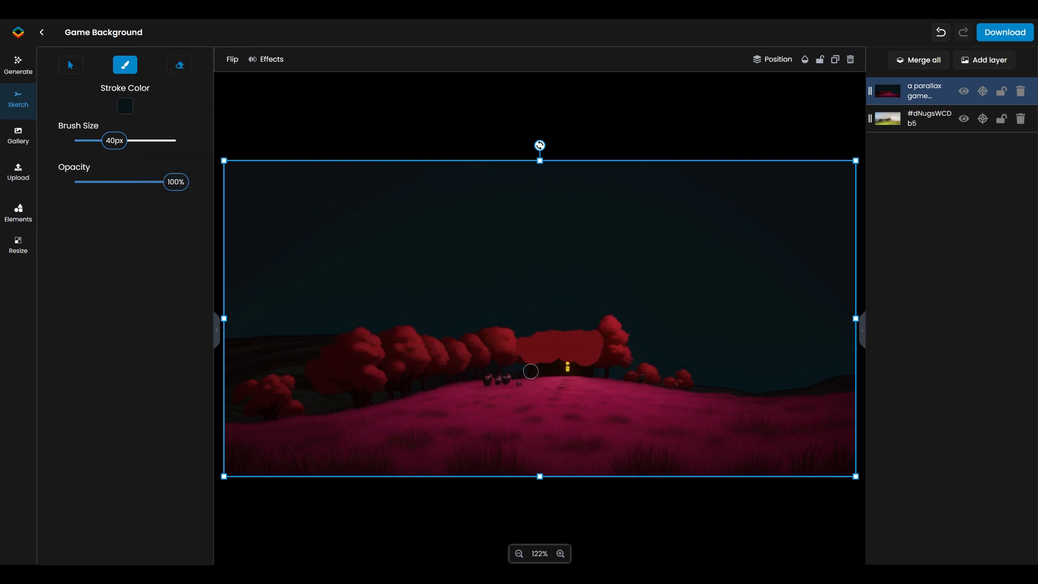
left_click_drag(531, 370, 585, 373)
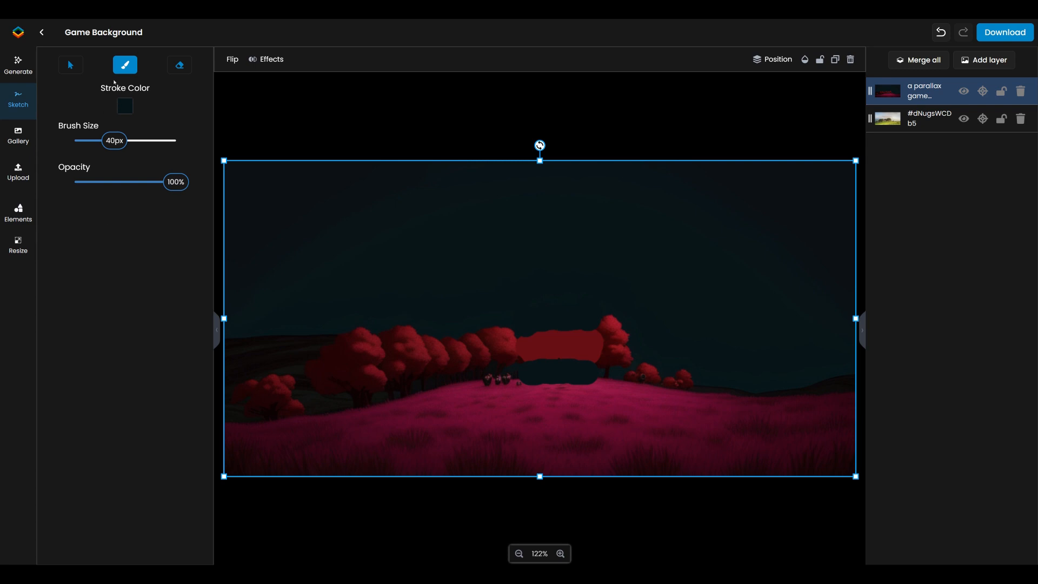
Step: Paint over the hilltop below the removed house with a smaller brush in the pink sampled from the grass
left_click(125, 106)
left_click(238, 114)
left_click(545, 391)
left_click_drag(110, 148, 99, 143)
left_click_drag(484, 380, 600, 382)
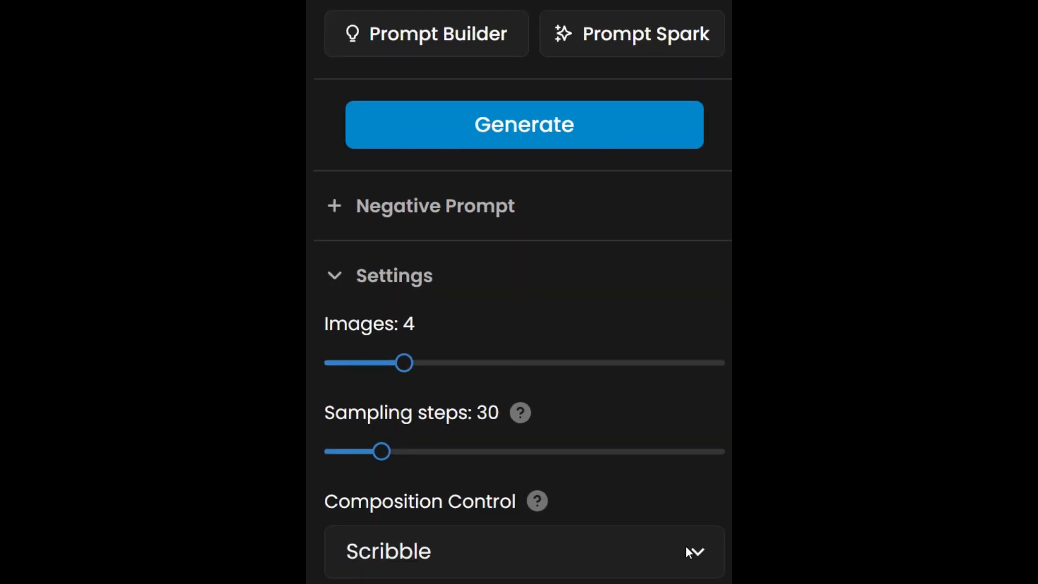
Step: Set the composition control to Image to Image and lasso a mask around the tree base at the hilltop's left end
left_click(688, 551)
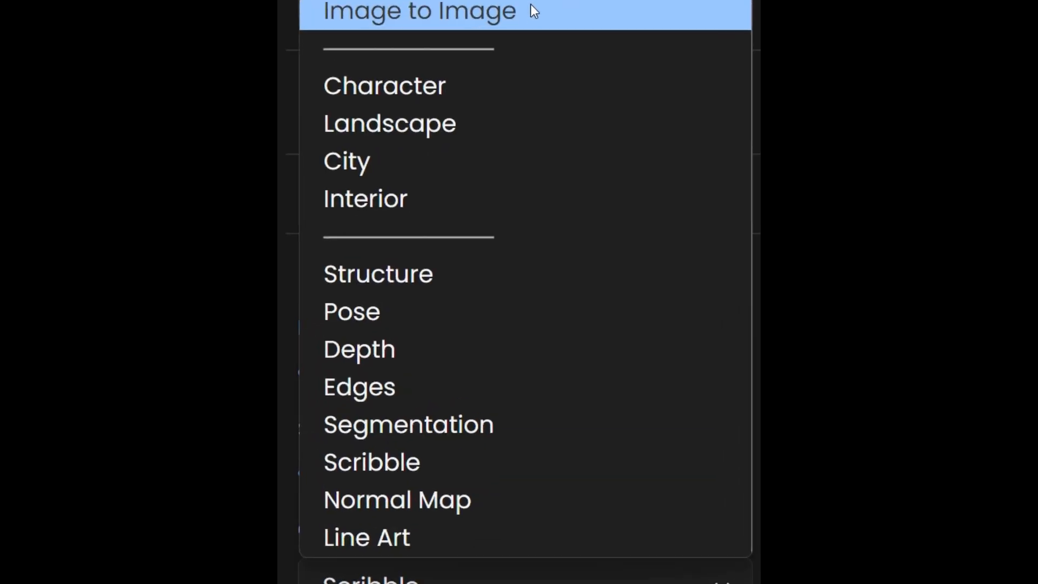
left_click(527, 44)
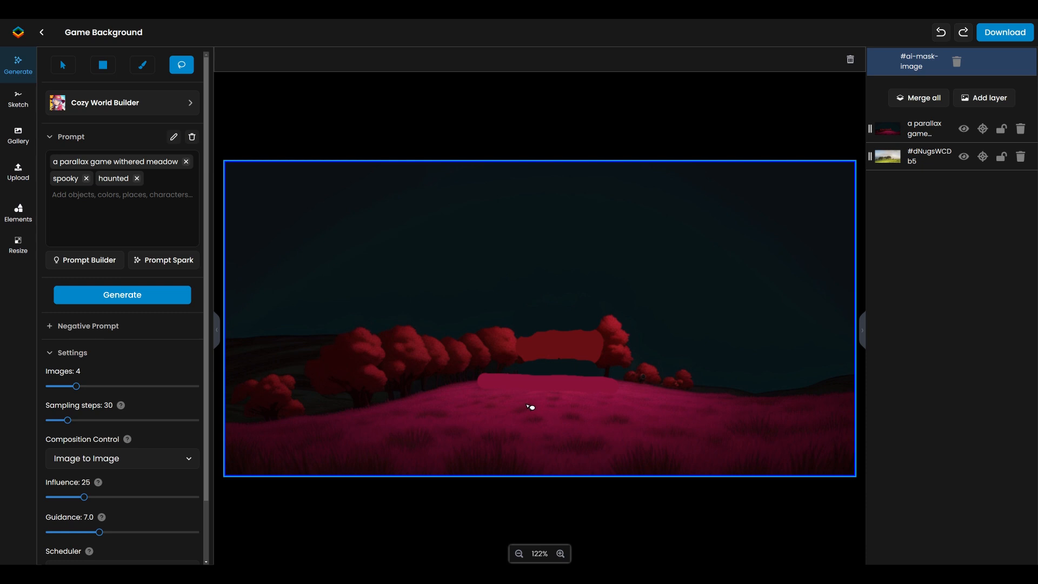
mouse_move(523, 399)
left_mouse_down()
mouse_move(486, 378)
mouse_move(515, 405)
mouse_move(516, 365)
mouse_move(479, 365)
mouse_move(495, 403)
mouse_move(500, 355)
mouse_move(534, 378)
mouse_move(519, 398)
mouse_move(484, 379)
left_mouse_up()
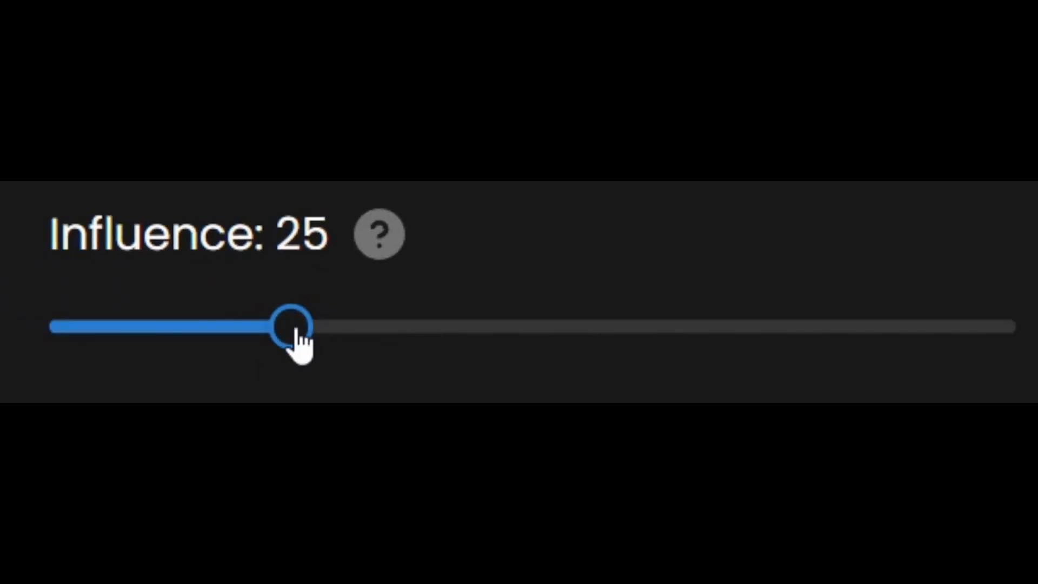
Step: Set the influence to 50, regenerate the masked area and accept the fourth result
left_click_drag(84, 498, 110, 500)
left_click_drag(456, 342, 533, 339)
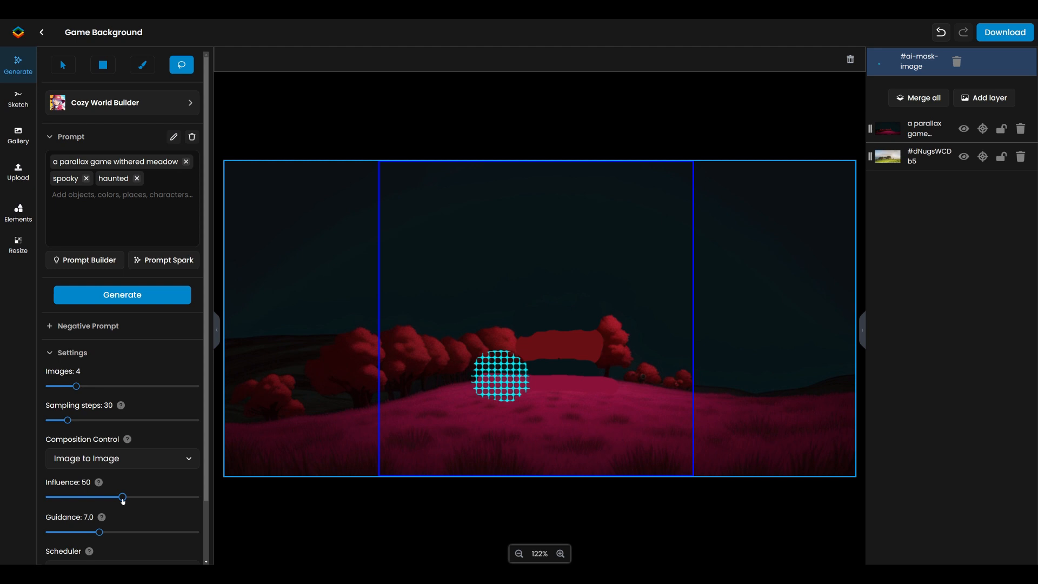
left_click(122, 295)
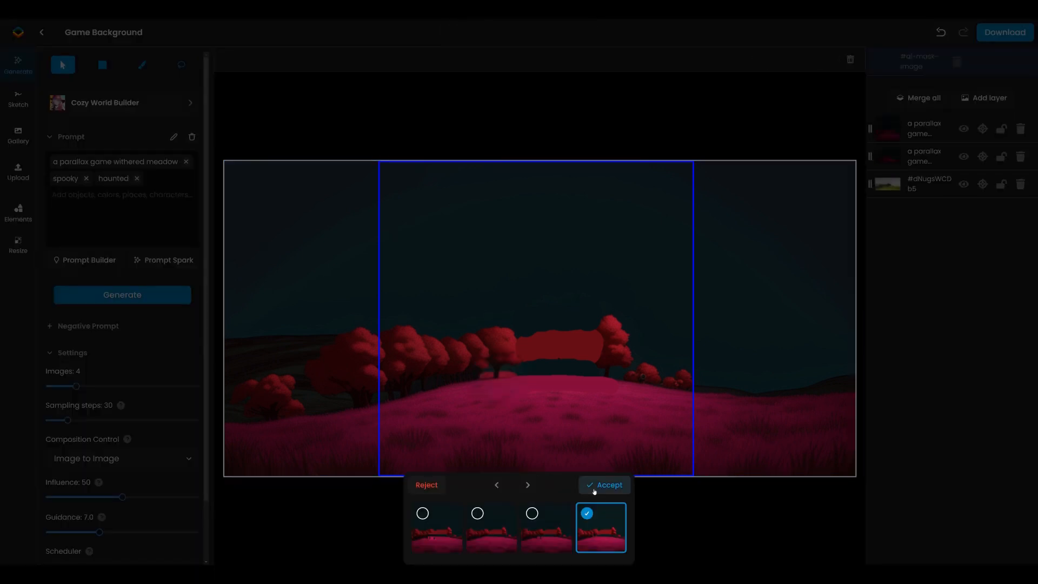
left_click(595, 485)
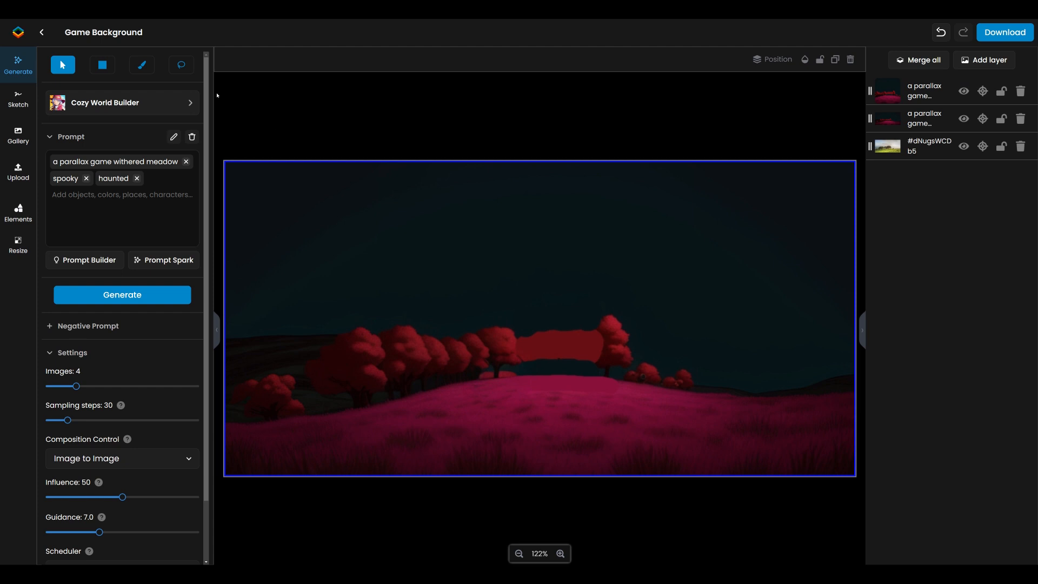
Step: Set the influence to 60 and regenerate a lassoed area around the tree at the hilltop's right end
left_click(181, 64)
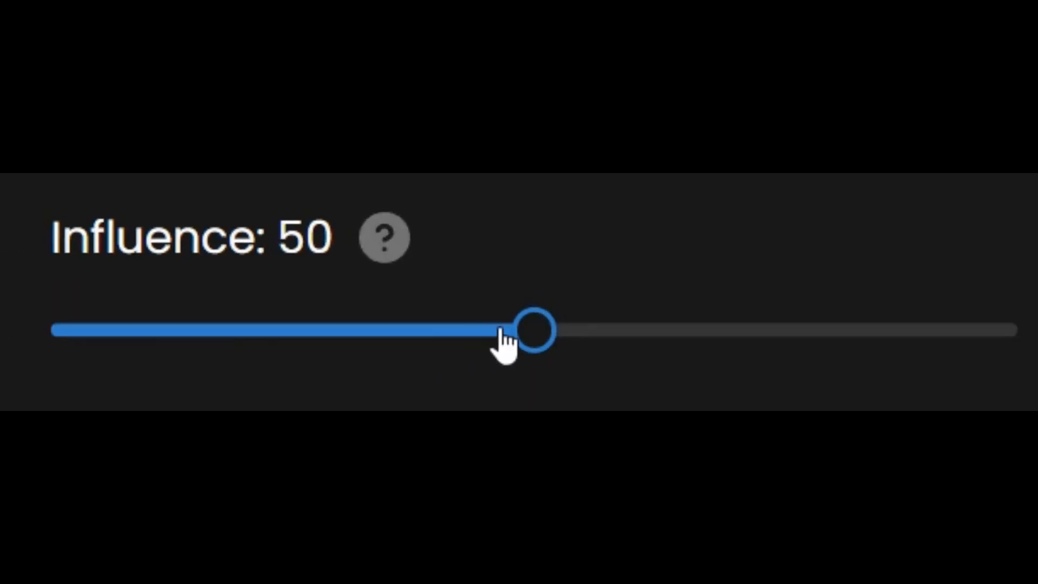
left_click_drag(547, 331, 631, 330)
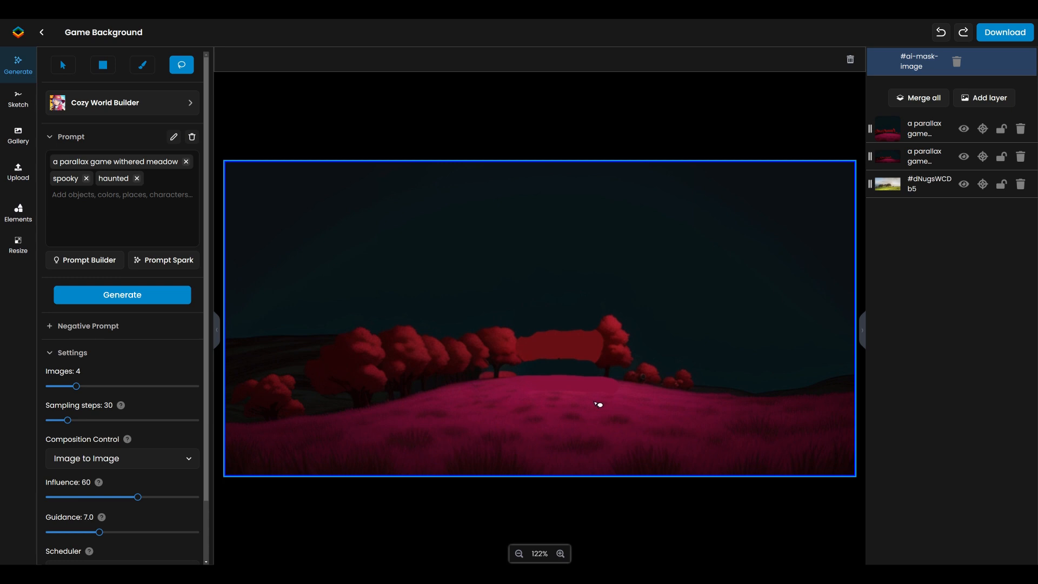
mouse_move(599, 404)
left_mouse_down()
mouse_move(663, 384)
mouse_move(675, 348)
mouse_move(663, 306)
mouse_move(627, 291)
mouse_move(594, 312)
mouse_move(573, 366)
mouse_move(600, 415)
left_mouse_up()
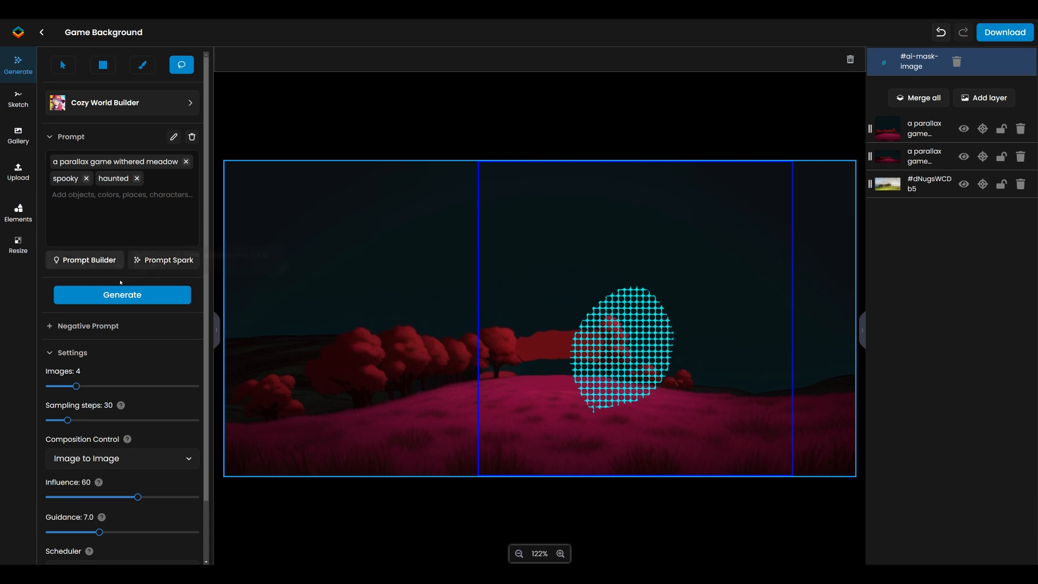
left_click(135, 289)
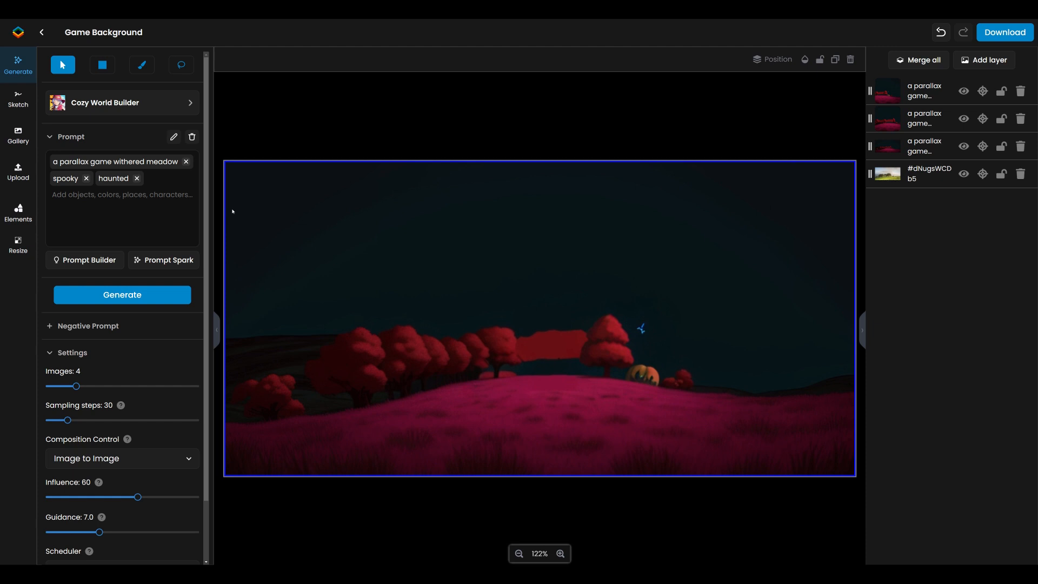
Step: Lasso the red-painted gap between the trees on the hilltop, regenerate it and accept a result
left_click(181, 65)
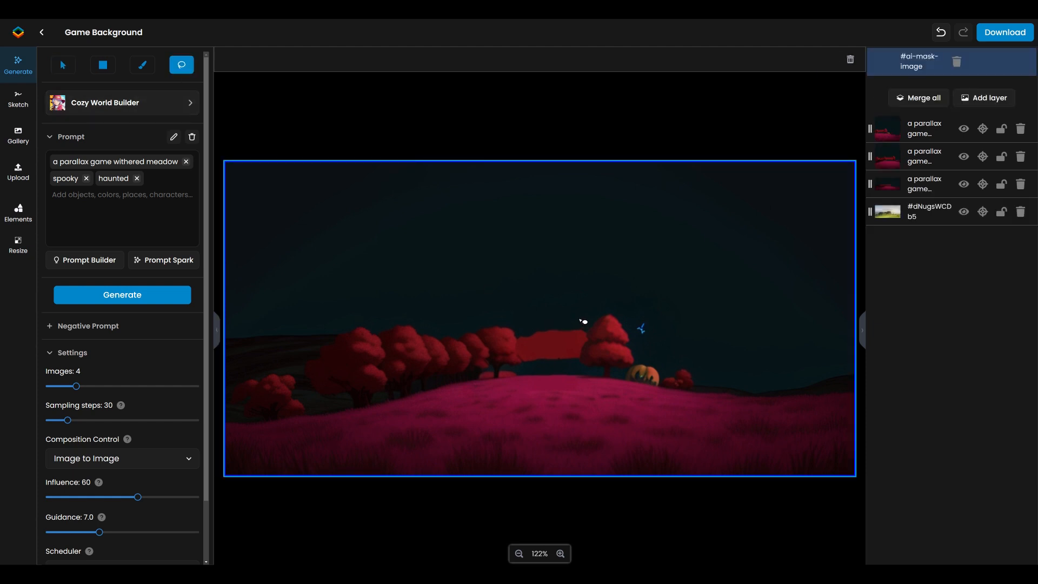
mouse_move(583, 321)
left_mouse_down()
mouse_move(554, 311)
mouse_move(488, 341)
mouse_move(507, 410)
mouse_move(583, 426)
mouse_move(606, 394)
mouse_move(611, 338)
mouse_move(576, 309)
left_mouse_up()
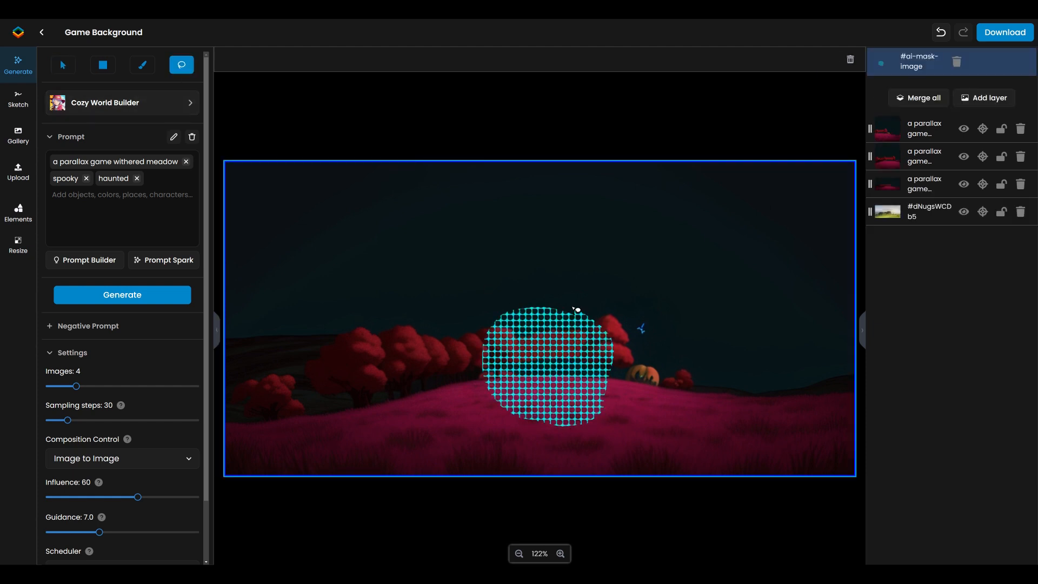
left_click(122, 295)
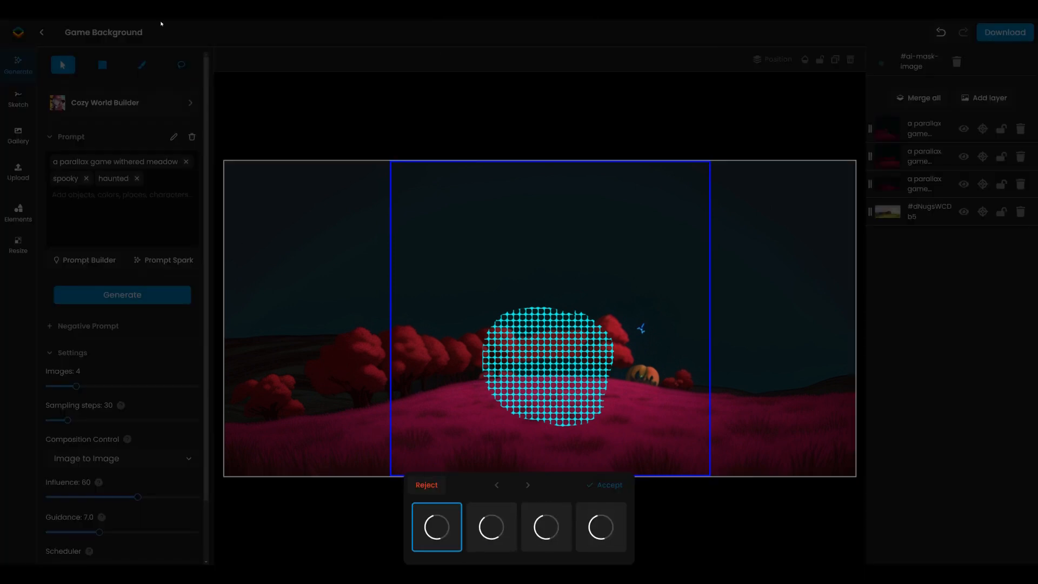
left_click(609, 485)
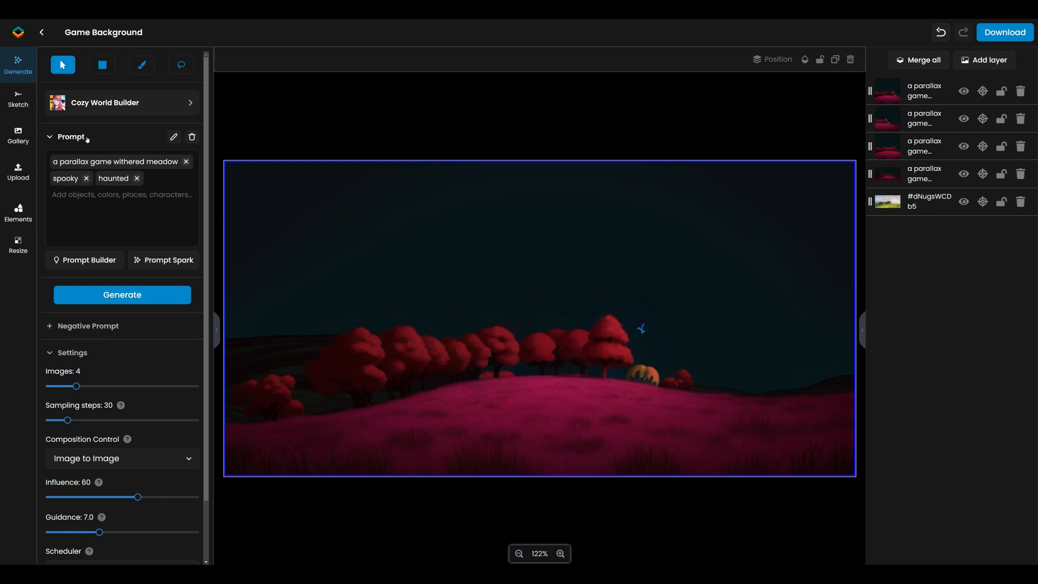
Step: Add a solid circle coloured RGB 116, 108, 40 and place it in the sky's upper-left area at about half its size
left_click(18, 210)
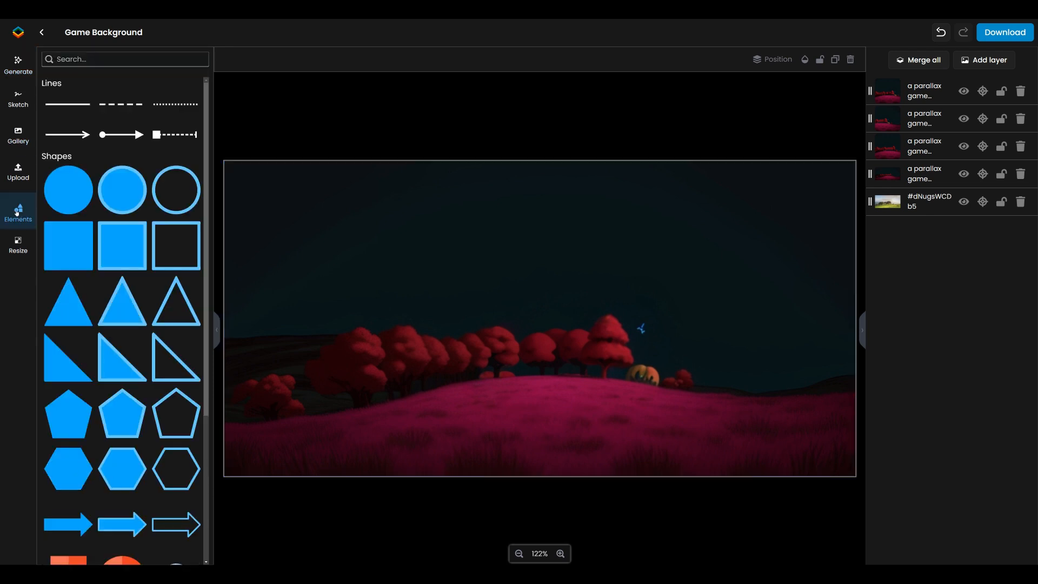
left_click(77, 197)
left_click(299, 59)
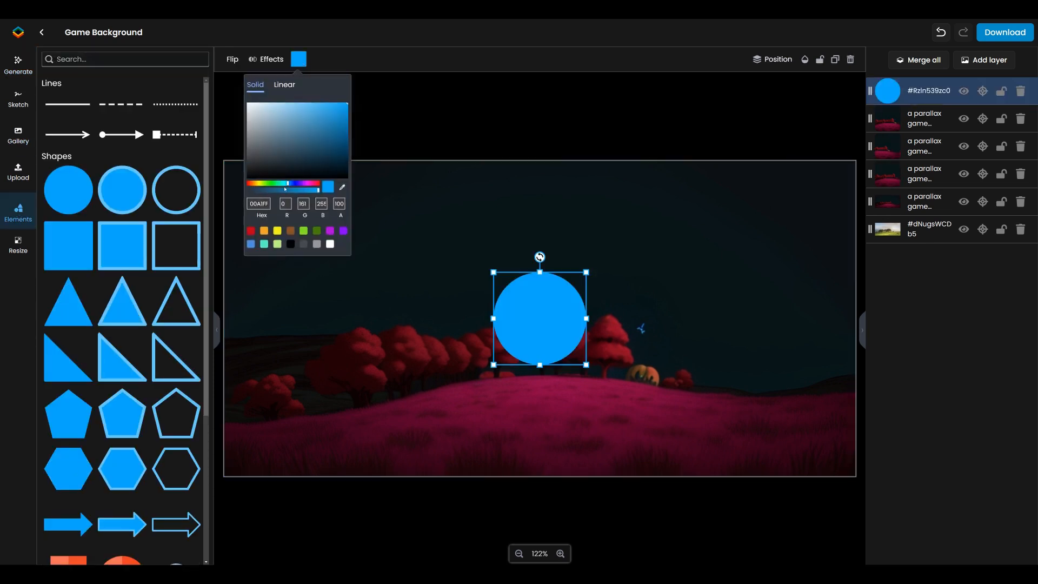
left_click(278, 231)
left_click(297, 128)
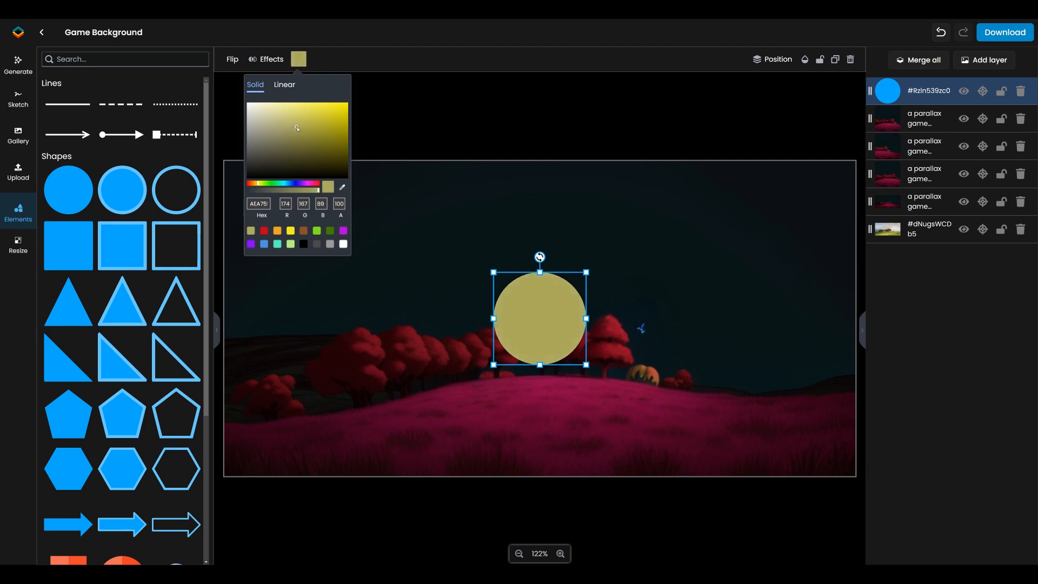
left_click_drag(301, 140, 313, 145)
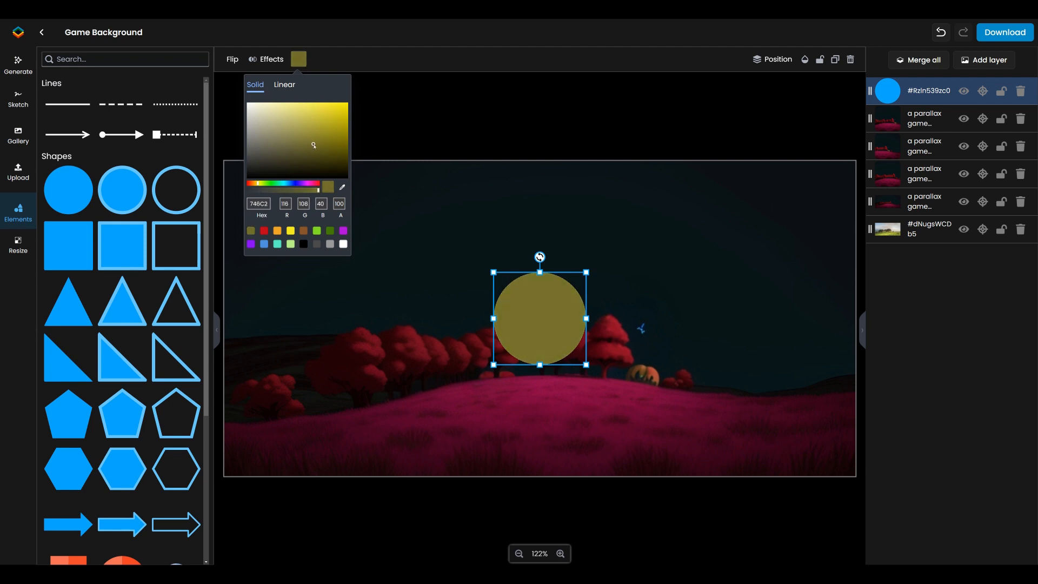
left_click_drag(538, 315, 303, 227)
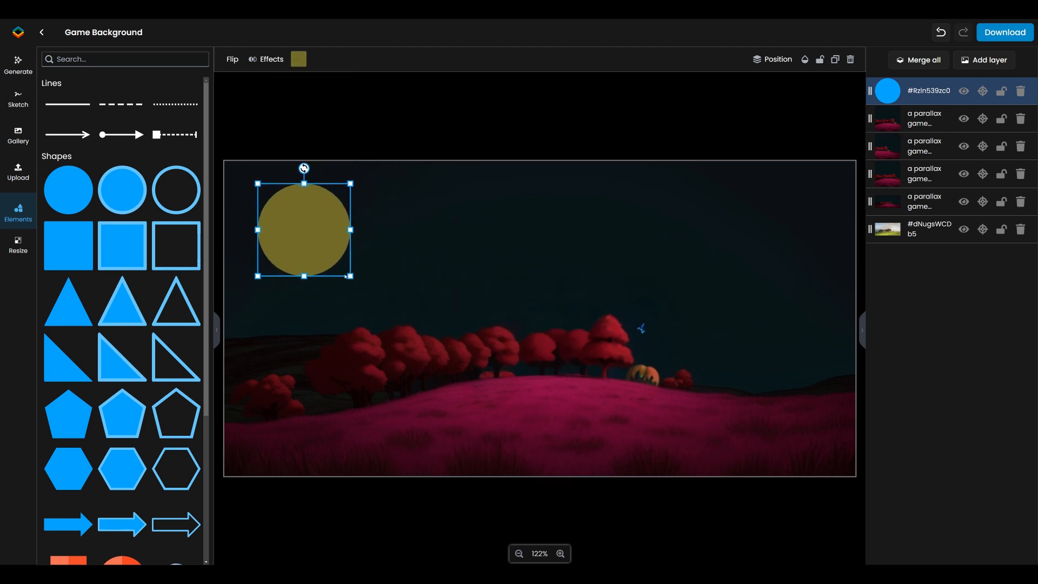
left_click_drag(349, 275, 315, 247)
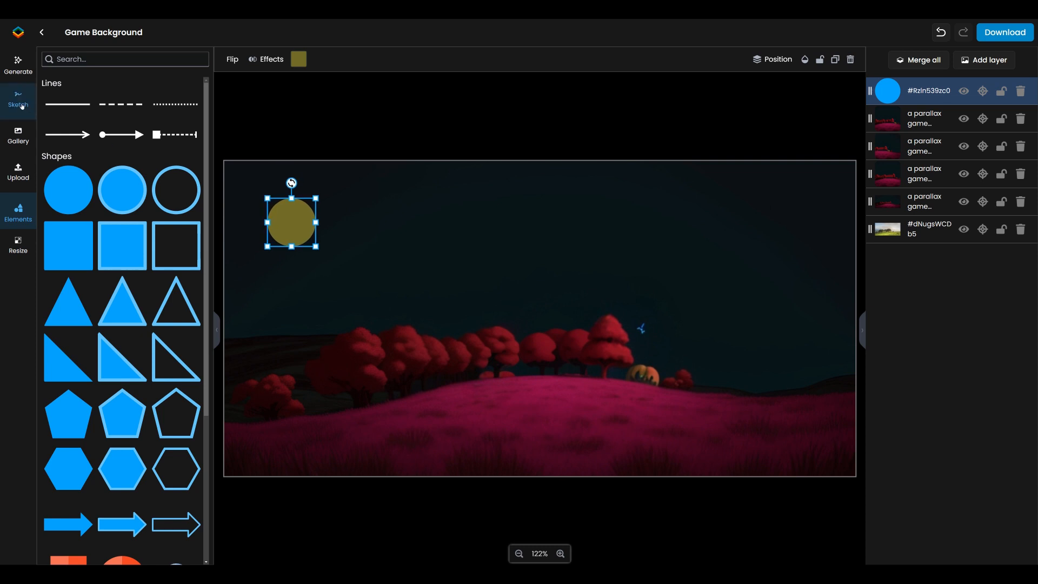
Step: Sketch a halo around the circle with a 25 px brush at 33% opacity, using the circle's own colour
left_click(18, 99)
left_click(125, 107)
left_click(238, 114)
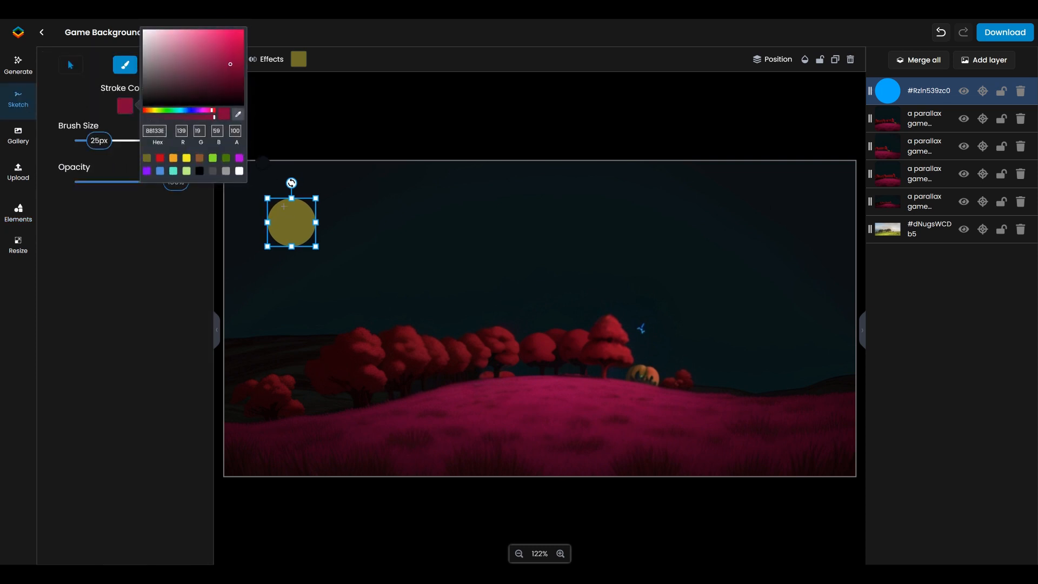
left_click(286, 216)
left_click_drag(181, 188, 108, 192)
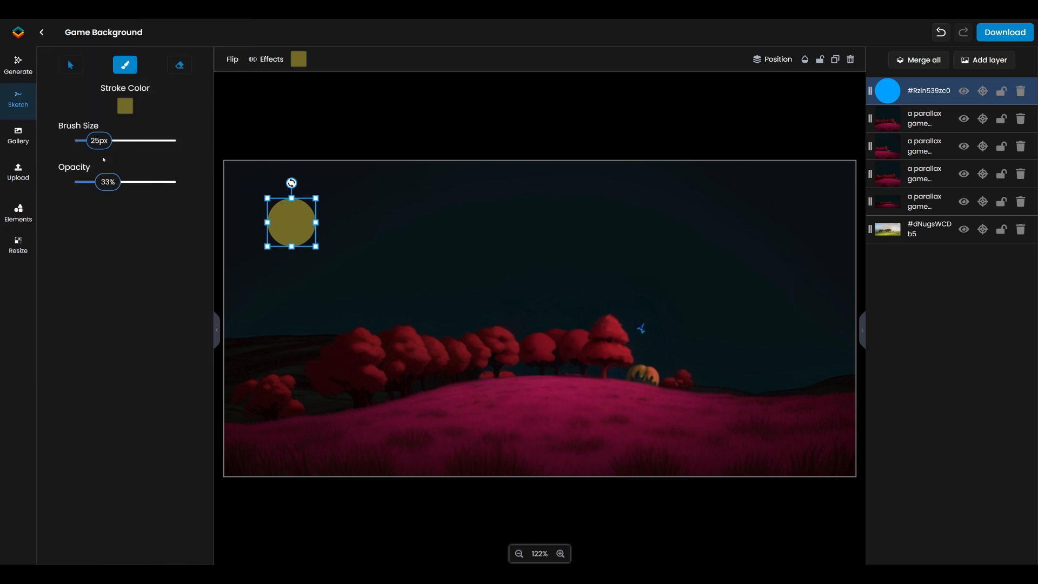
left_click(293, 219)
left_click(298, 275)
mouse_move(299, 249)
left_mouse_down()
mouse_move(271, 214)
mouse_move(293, 200)
mouse_move(312, 221)
mouse_move(304, 248)
left_mouse_up()
Step: Mask the moon with the brush, add "full moon, eerie, glowing" to the prompt and regenerate the masked area
left_click(19, 64)
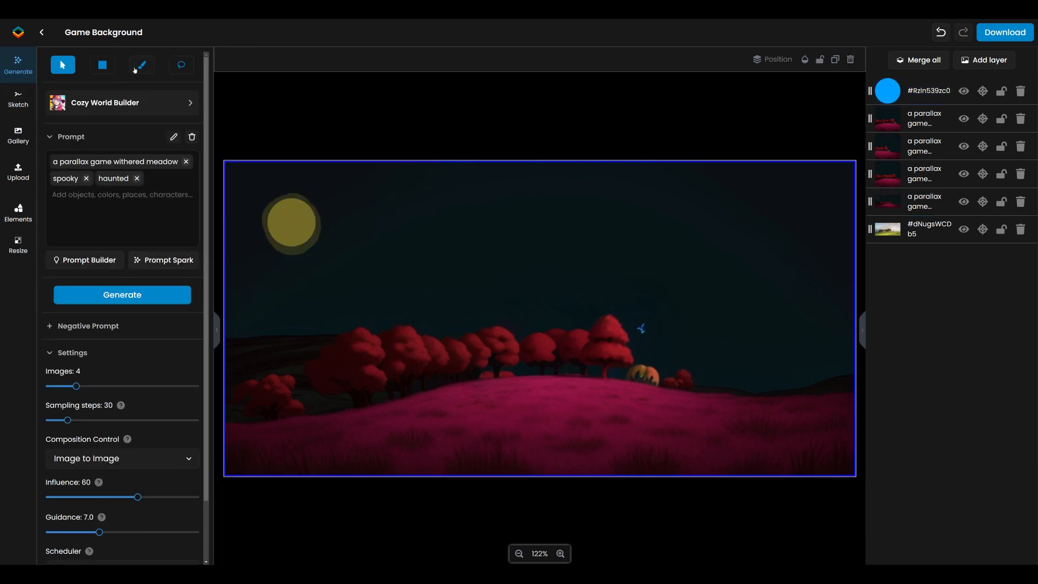
left_click(142, 65)
mouse_move(255, 225)
left_mouse_down()
mouse_move(285, 199)
mouse_move(314, 208)
mouse_move(310, 247)
mouse_move(275, 249)
mouse_move(282, 229)
left_mouse_up()
left_click(118, 248)
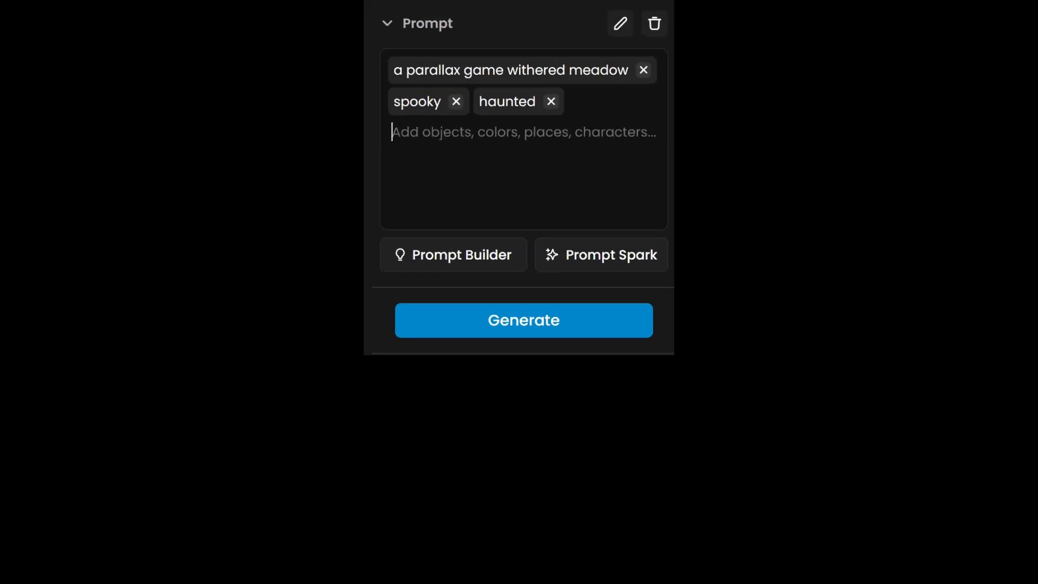
type("full moon, eerie, glowing")
key("Return")
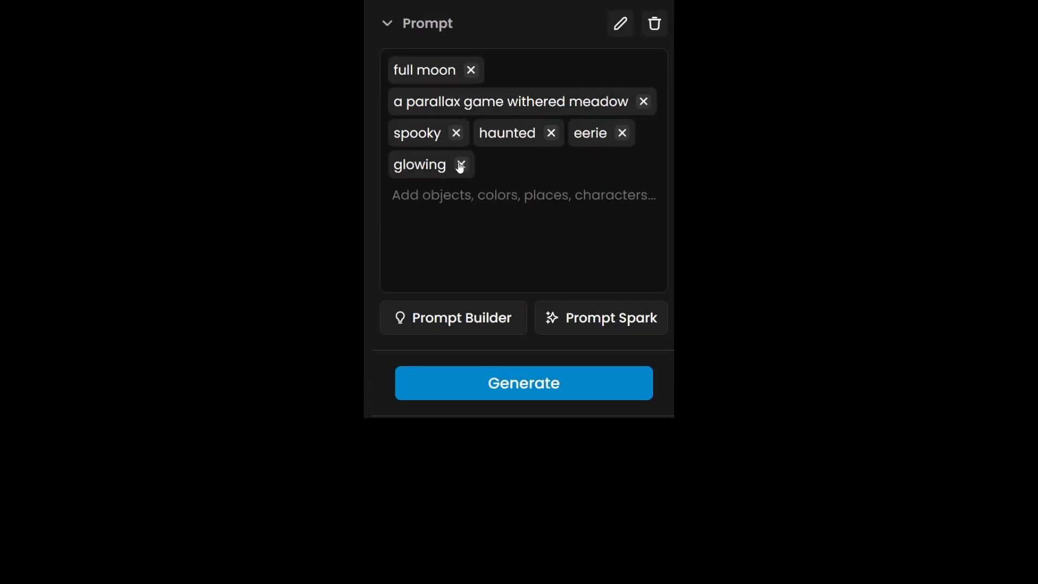
left_click(532, 366)
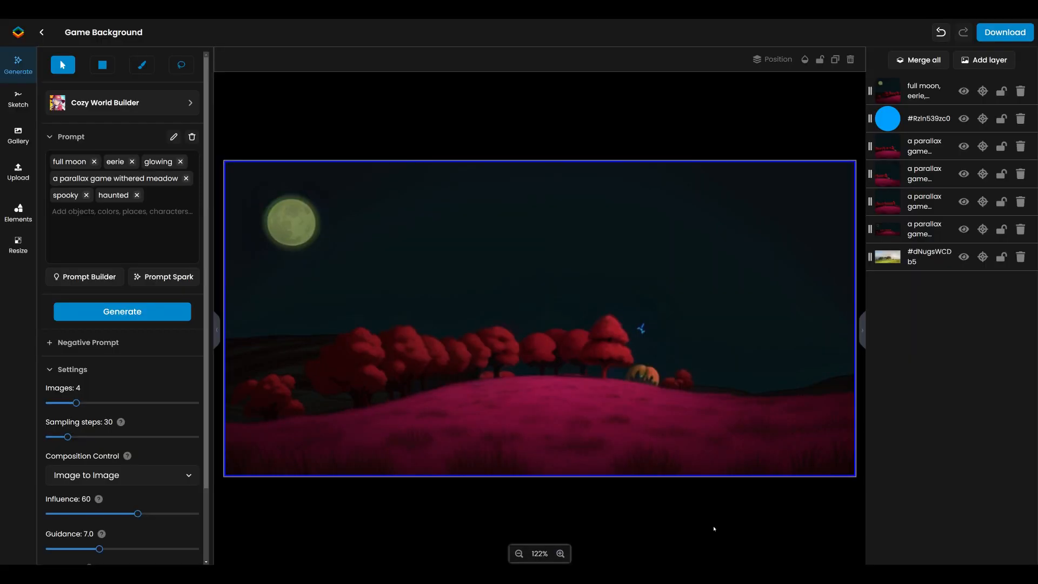
Step: Search the elements for "castle", insert the flagged castle silhouette and enlarge it at the meadow's right side to nearly the image height
left_click(18, 212)
left_click(108, 59)
type("castle")
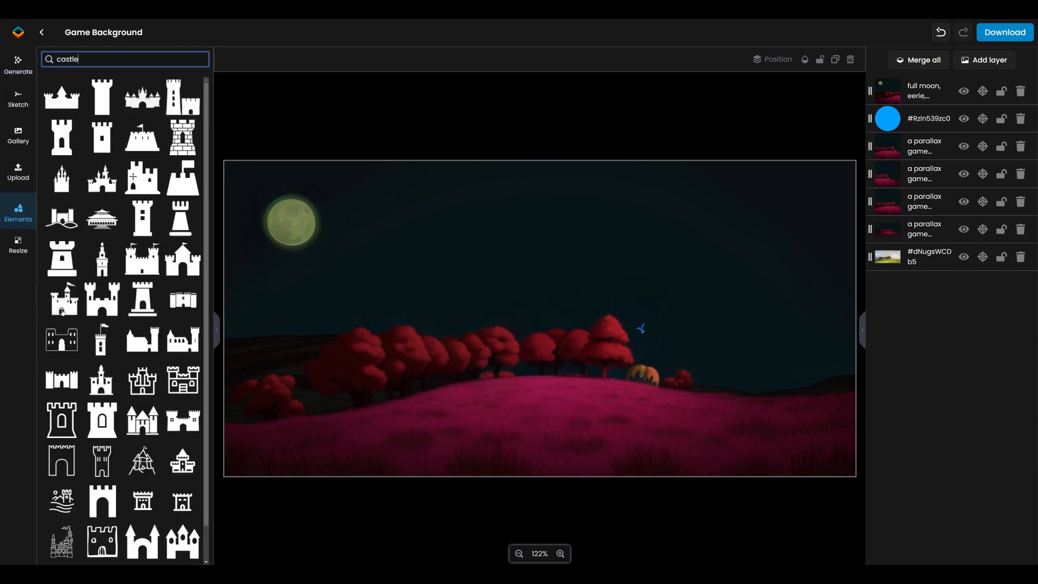
left_click(63, 312)
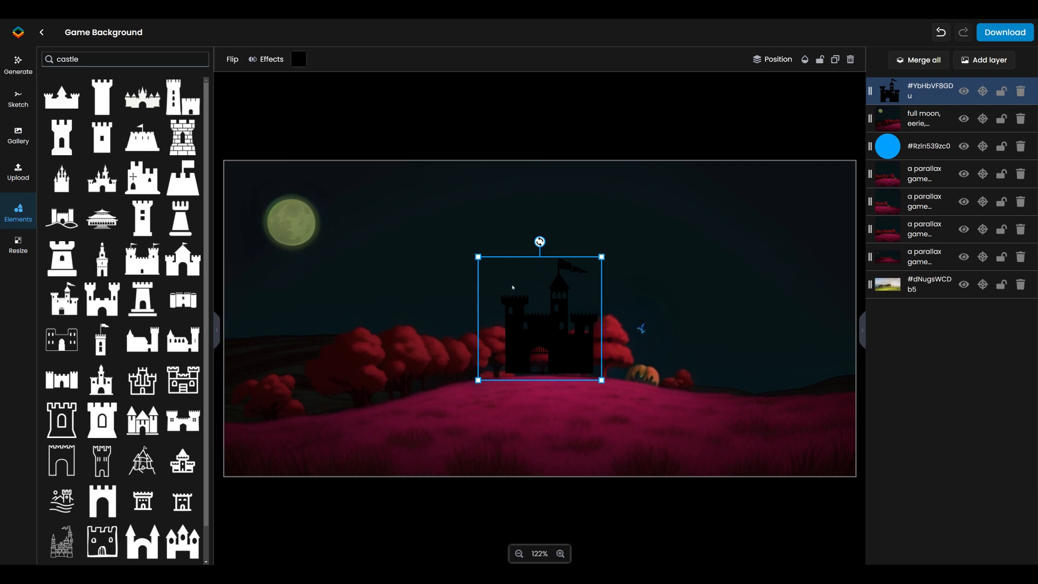
left_click_drag(558, 316, 813, 365)
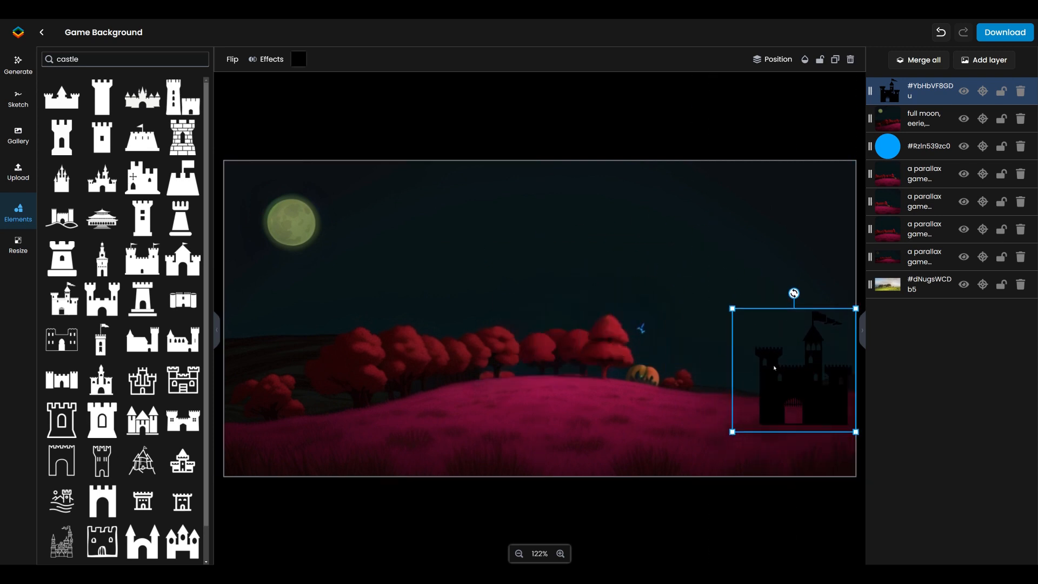
left_click_drag(732, 307, 598, 150)
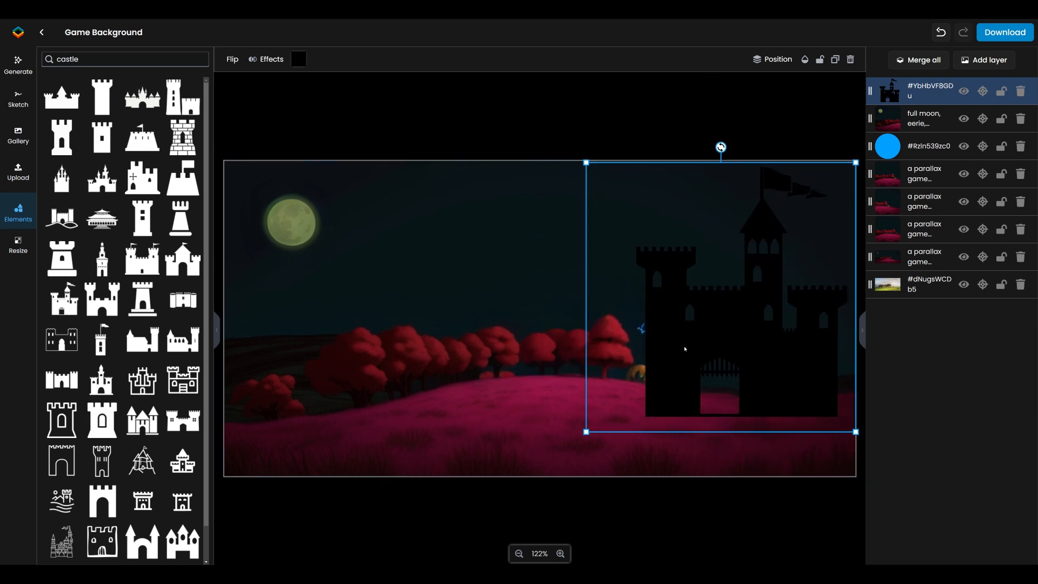
Step: Recolour the castle's walls and flag dark reddish brown and enlarge the castle slightly towards its lower-right corner
left_click(298, 59)
left_click(303, 164)
left_click(625, 254)
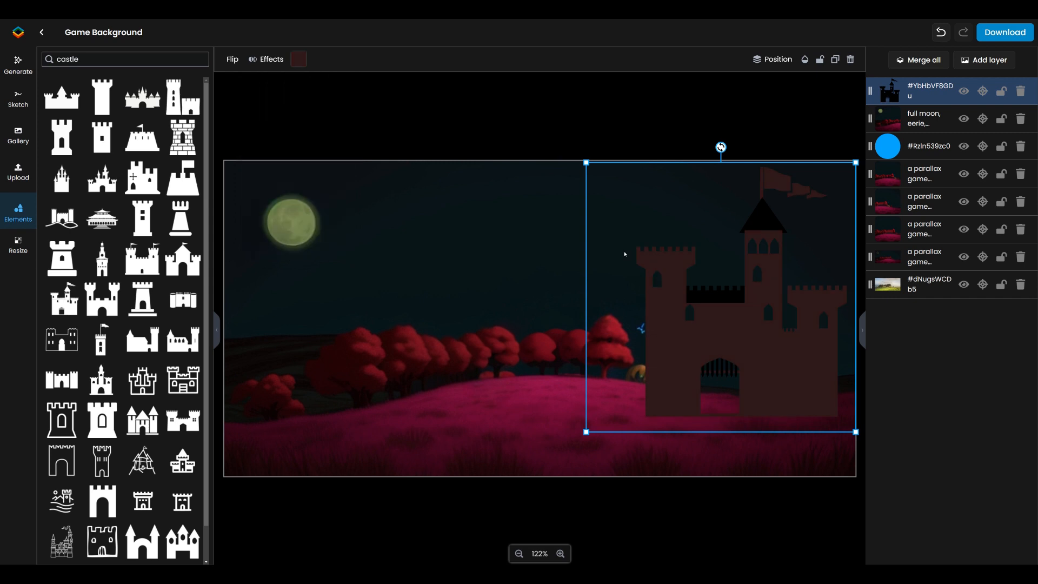
left_click_drag(855, 432, 861, 437)
left_click(29, 70)
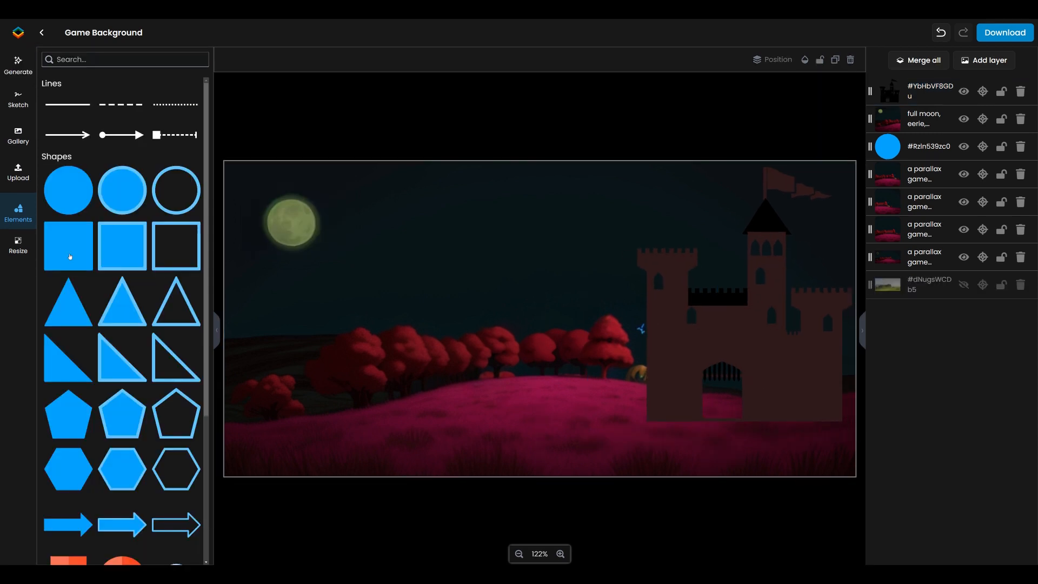
Step: Add a solid square coloured RGB 35, 35, 35, shrink it to the castle's gate opening and place it behind the castle
left_click(70, 256)
left_click_drag(546, 314, 725, 367)
left_click(299, 58)
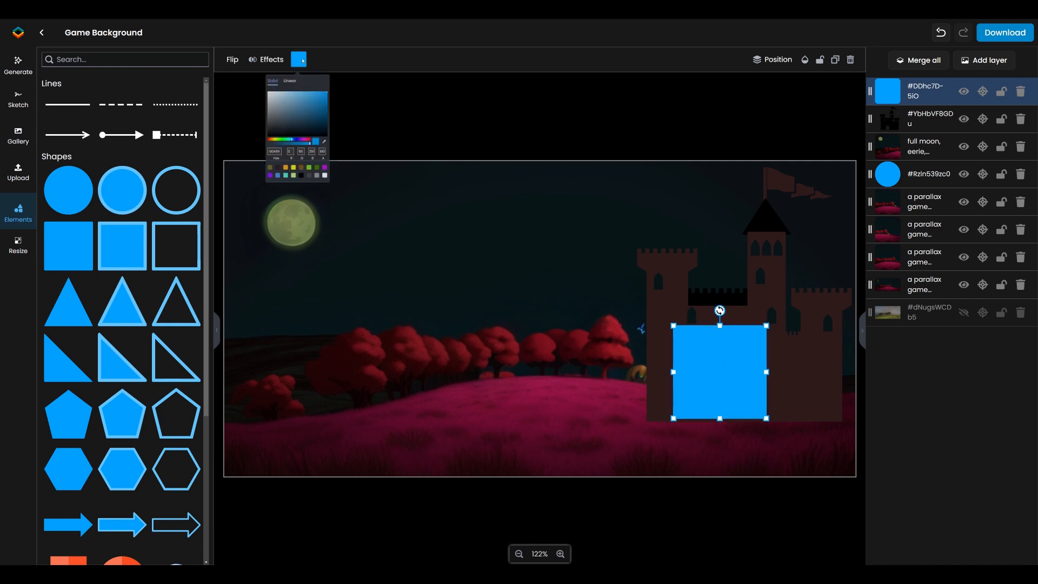
mouse_move(302, 151)
left_mouse_down()
mouse_move(250, 142)
mouse_move(228, 171)
left_mouse_up()
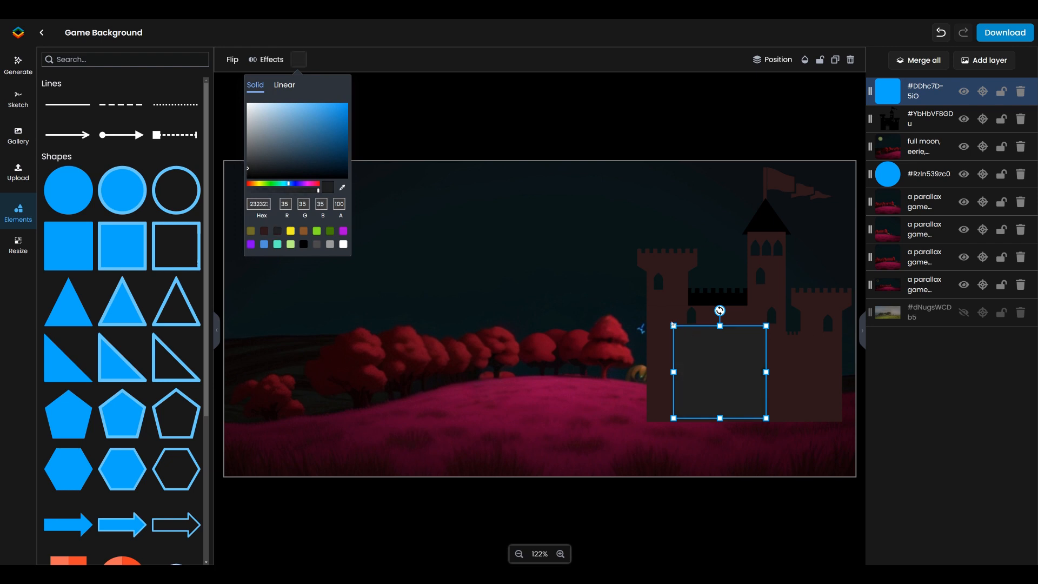
left_click(698, 348)
left_click_drag(674, 326, 719, 388)
left_click(773, 60)
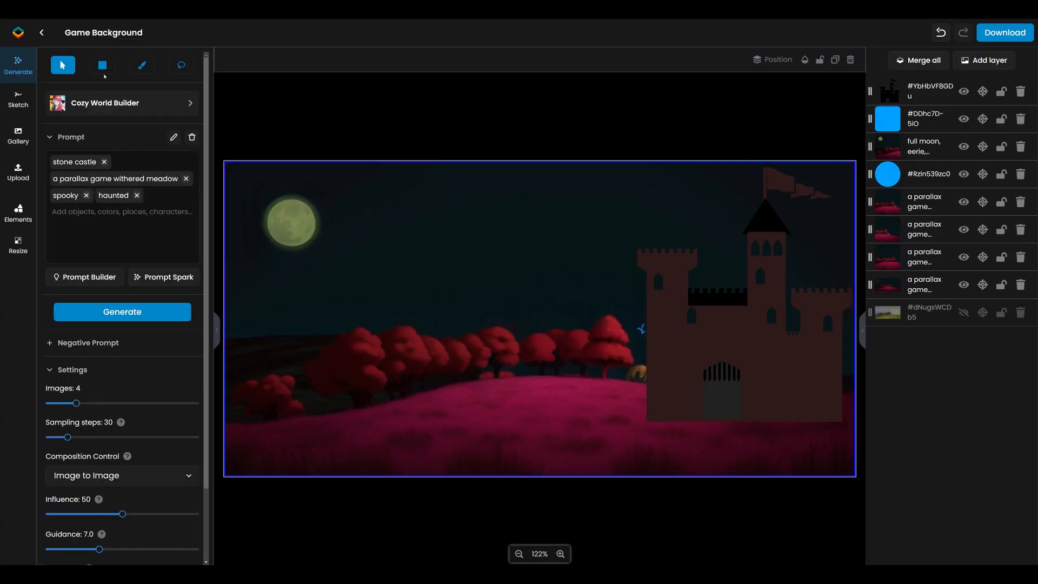
Step: Choose the lasso mask for the castle and set the influence to 50
left_click(142, 65)
left_click(181, 64)
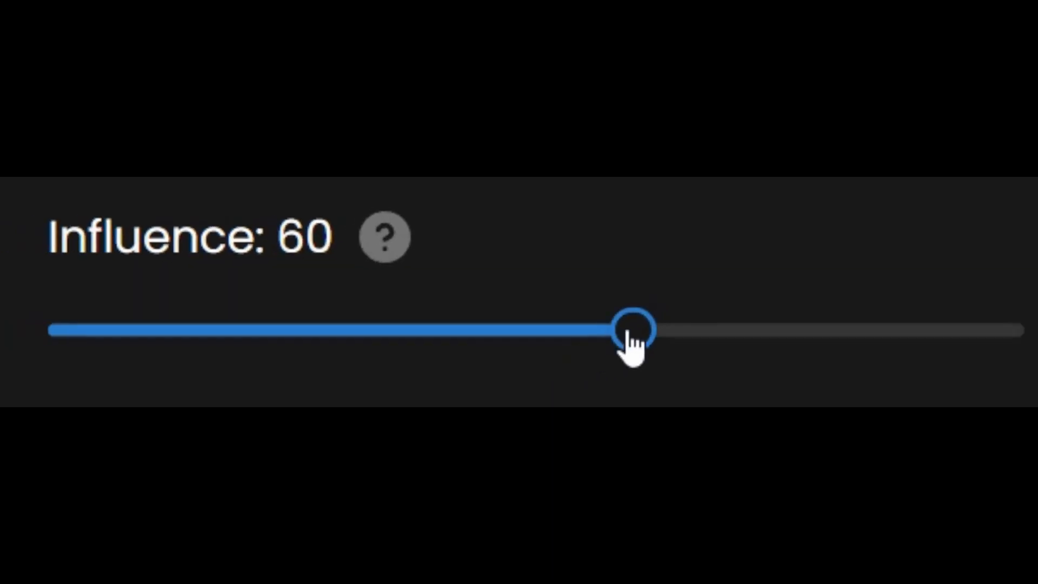
left_click_drag(138, 515, 123, 516)
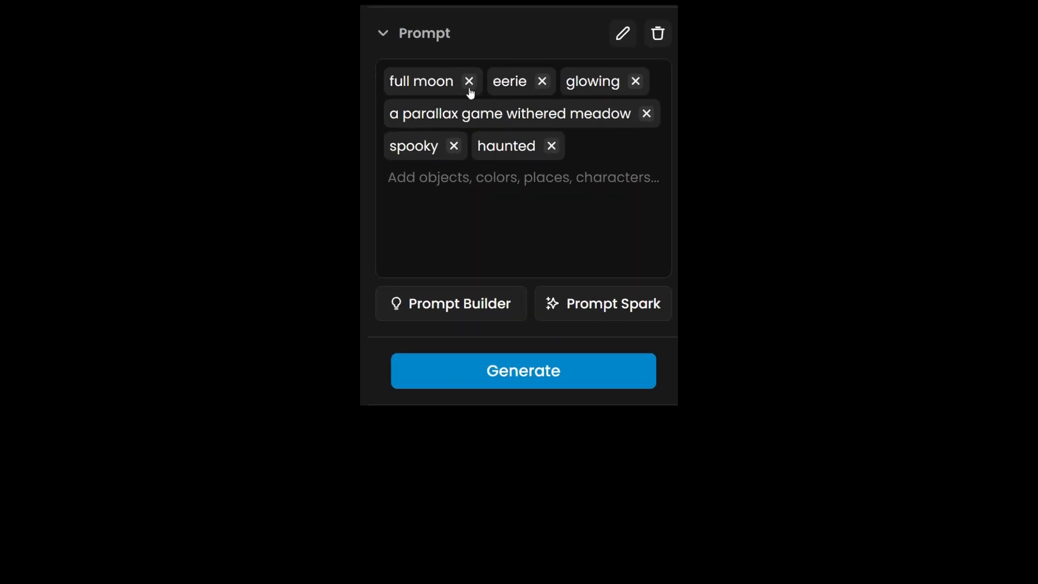
Step: Replace the prompt tags full moon, eerie and glowing with "stone castle" in first place, regenerate the masked castle area and accept the first result
left_click(469, 82)
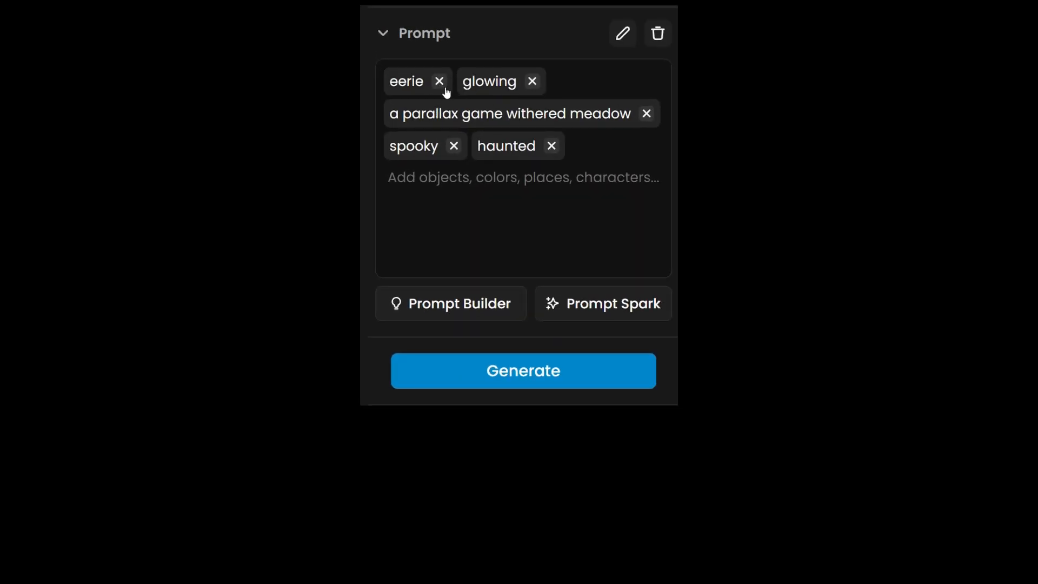
left_click(442, 83)
left_click(459, 82)
left_click(452, 157)
type("s")
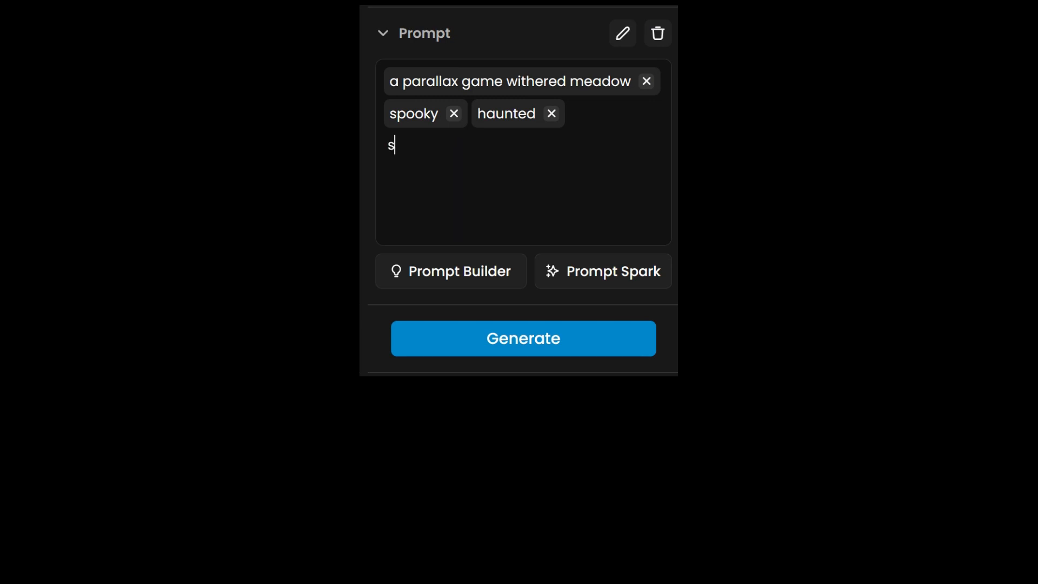
type("tone castle")
key("Return")
left_click_drag(414, 145, 391, 83)
left_click(509, 366)
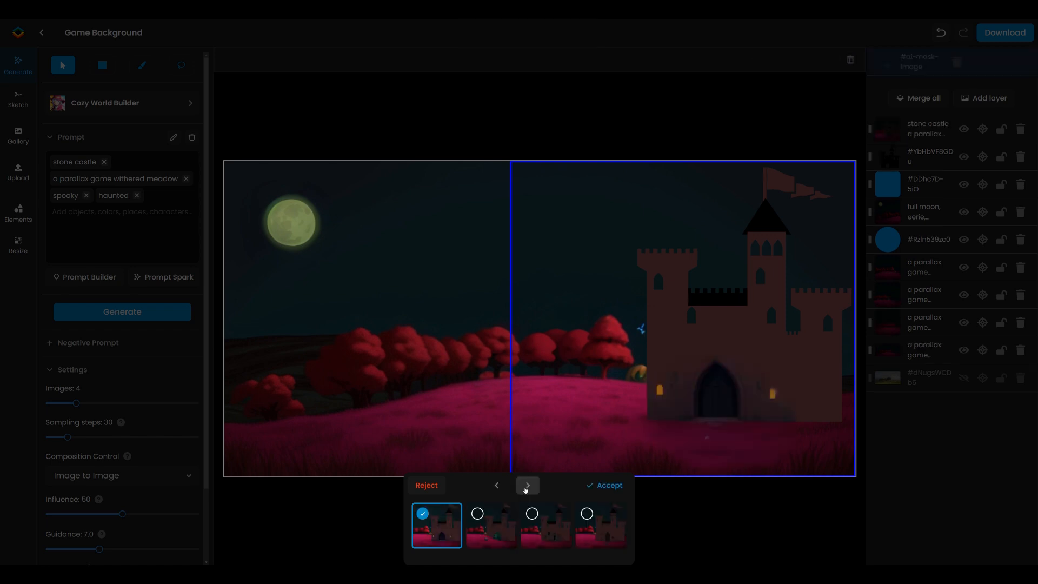
left_click(605, 485)
Step: Lasso the castle's lower-right walls beside the gate, regenerate the masked area and accept a result
left_click(182, 65)
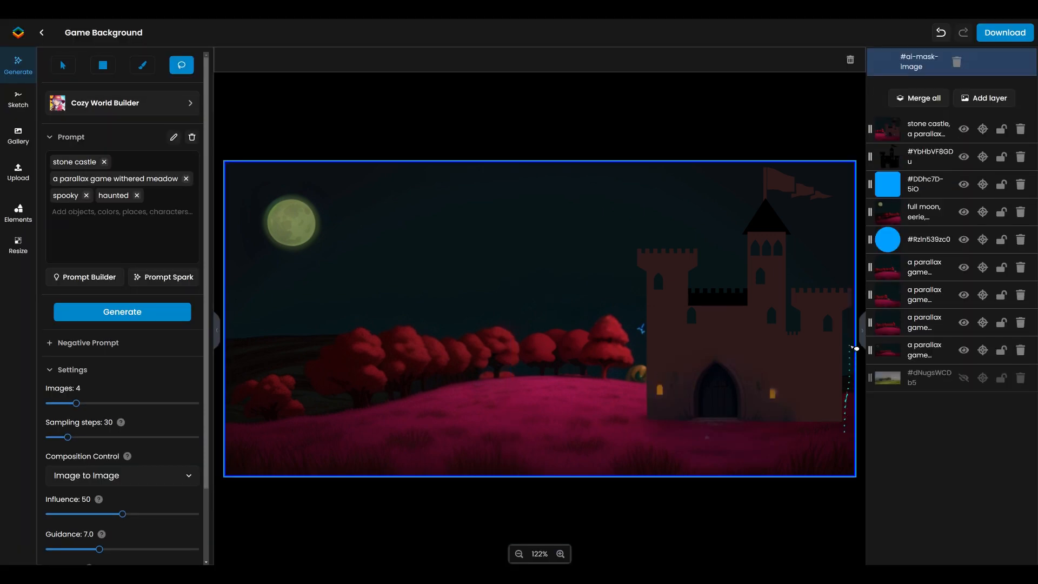
mouse_move(856, 349)
left_mouse_down()
mouse_move(769, 452)
mouse_move(768, 317)
left_mouse_up()
left_click(123, 312)
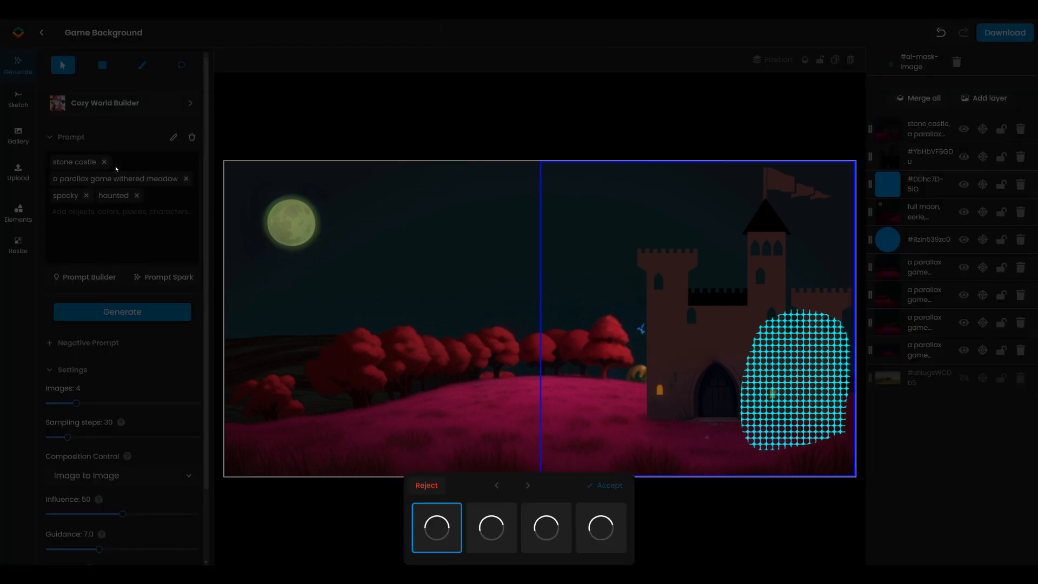
left_click(609, 485)
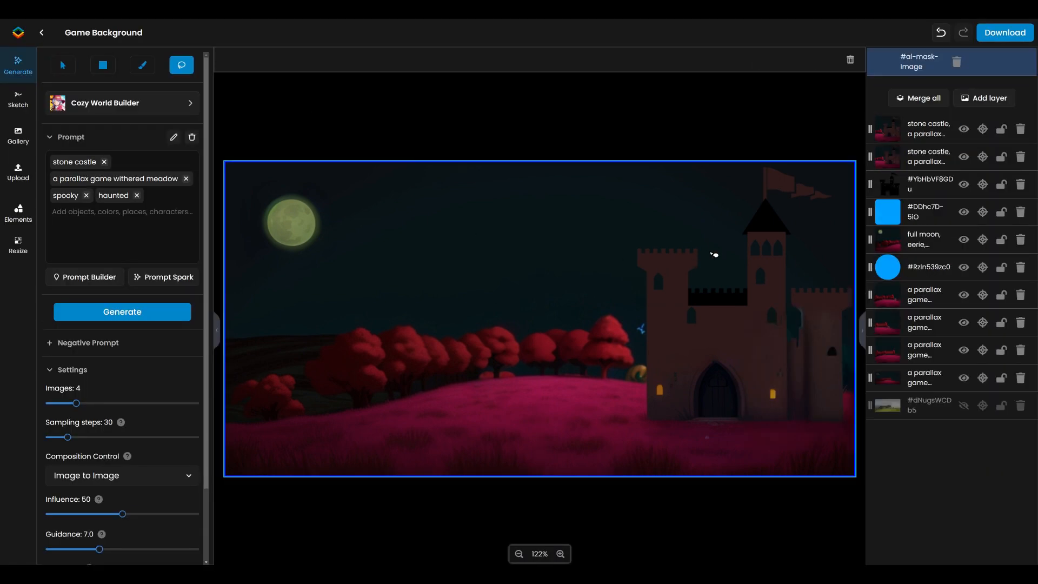
Step: Lasso the castle's main tower and the wall below it, regenerate the masked area and accept the third result
mouse_move(801, 321)
left_mouse_down()
mouse_move(728, 294)
mouse_move(799, 325)
left_mouse_up()
left_click(122, 312)
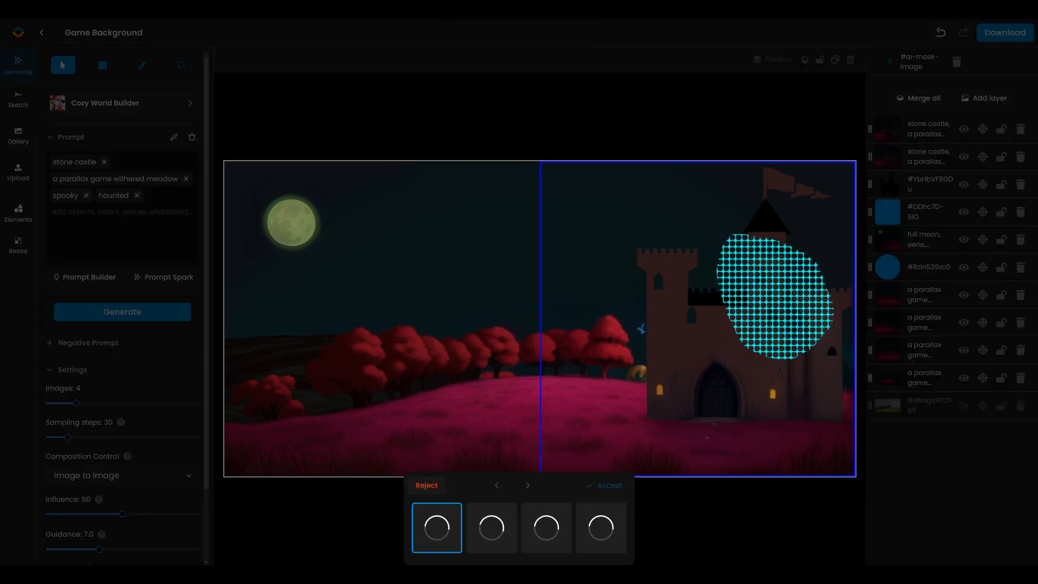
left_click(528, 485)
left_click(528, 485)
left_click(605, 485)
Step: Lasso the flagged roof of the main tower down to the right tower's top, regenerate the area and accept the fourth result
left_click(182, 65)
left_click_drag(742, 171, 800, 173)
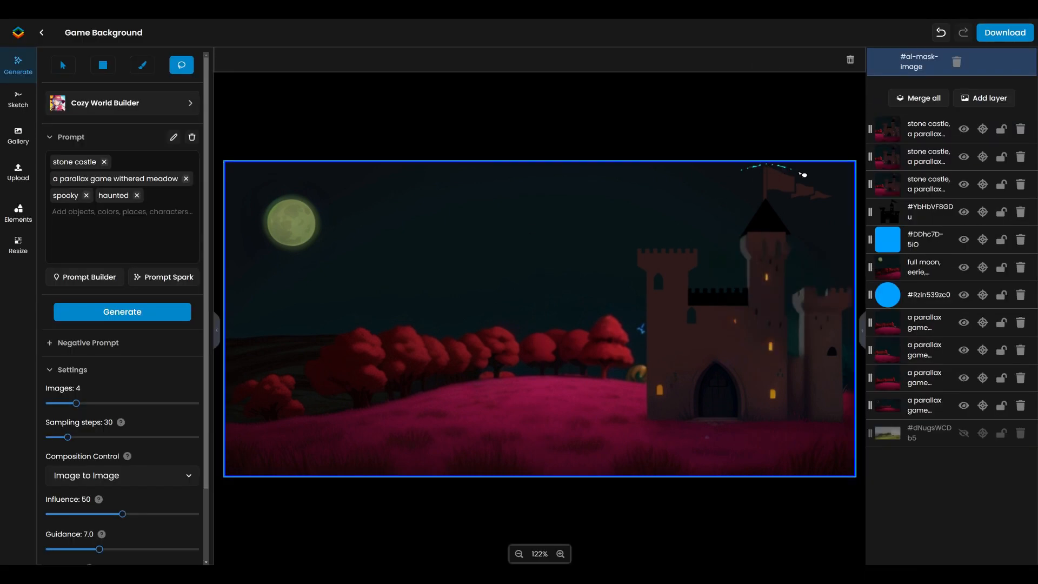
mouse_move(860, 296)
left_mouse_down()
mouse_move(795, 308)
mouse_move(723, 222)
left_mouse_up()
left_click(123, 312)
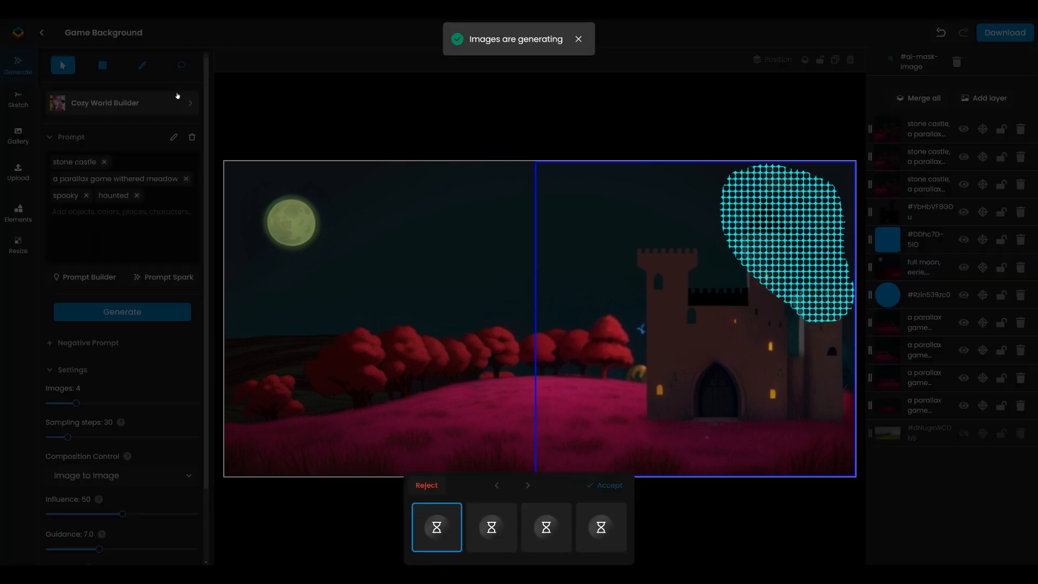
left_click(497, 485)
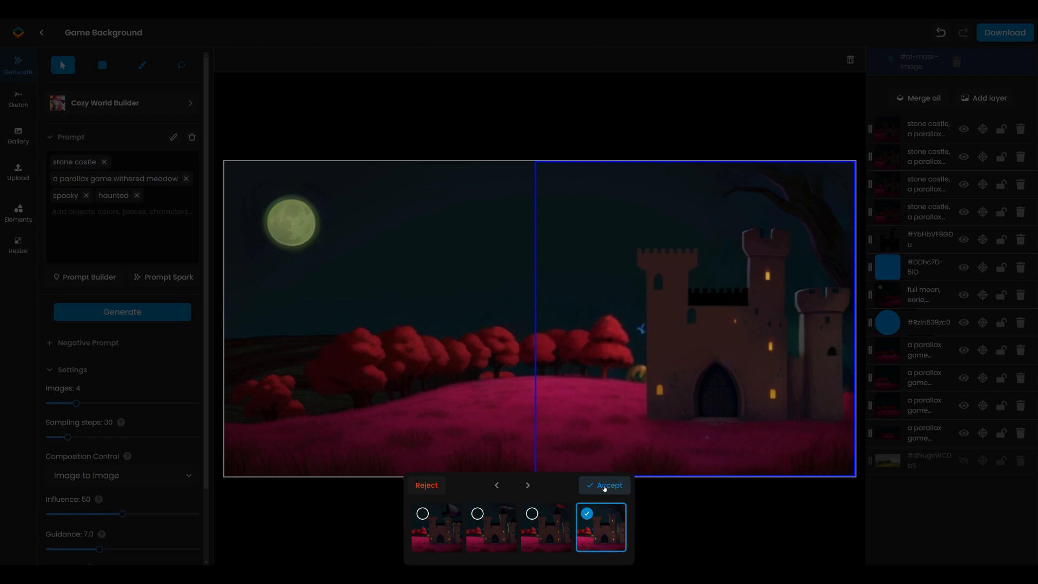
left_click(605, 487)
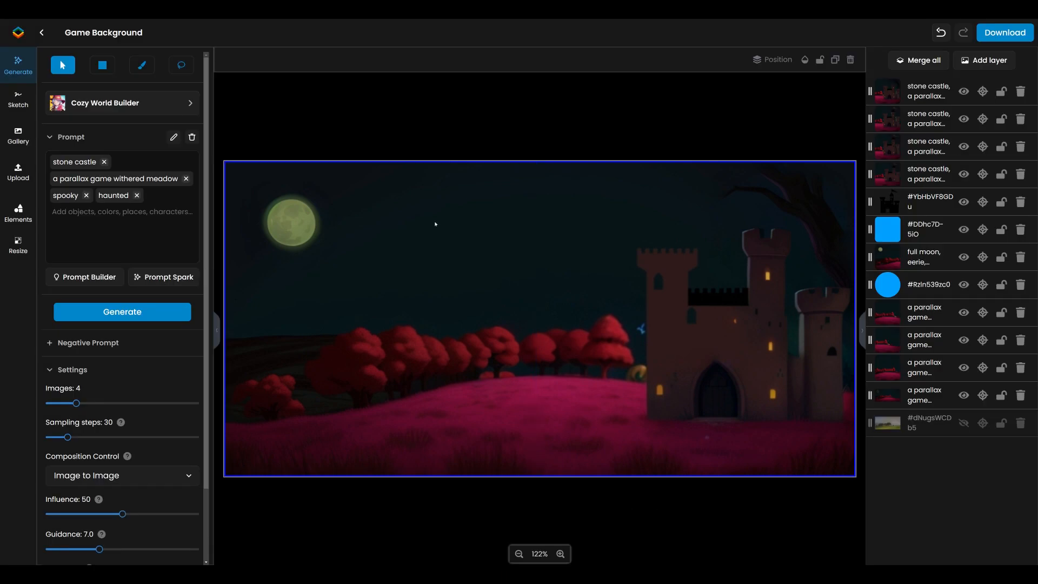
Step: Lasso the dark tree along the image's right edge, from its branches above the castle down to the ground
left_click(182, 65)
mouse_move(702, 219)
left_mouse_down()
mouse_move(806, 243)
mouse_move(838, 382)
mouse_move(833, 469)
mouse_move(854, 478)
left_mouse_up()
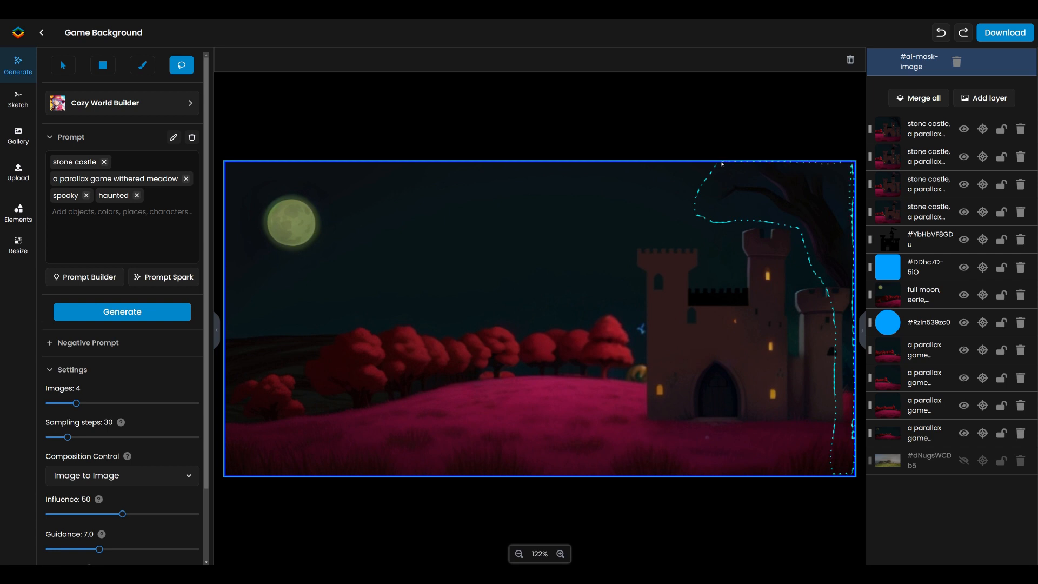
left_click_drag(838, 165, 833, 165)
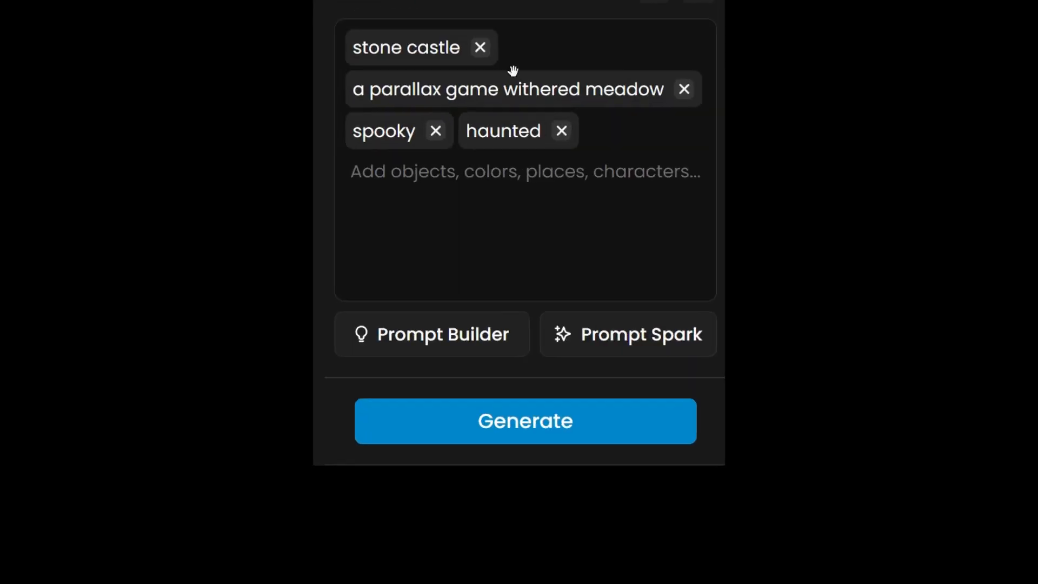
Step: Replace the "stone castle" prompt tag with "tree", "tree branches" and "foreground" in first place and regenerate the masked tree area
left_click(104, 162)
left_click(78, 237)
type("thered meadow, spooky, haunted, tree branches")
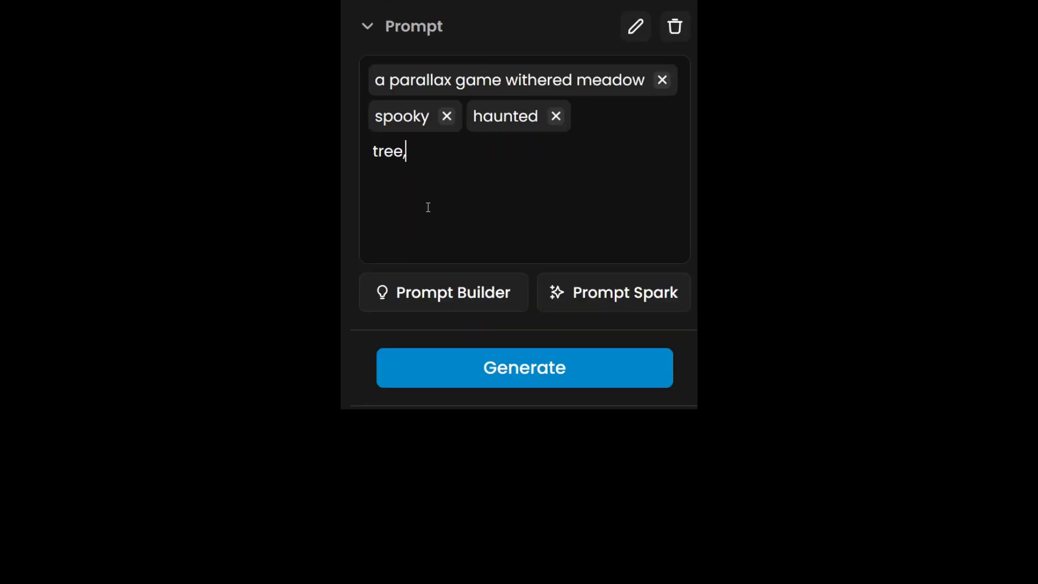
type(", foreground")
key("Return")
left_click_drag(595, 115, 379, 81)
left_click_drag(428, 189, 460, 89)
left_click_drag(417, 188, 557, 100)
left_click(528, 454)
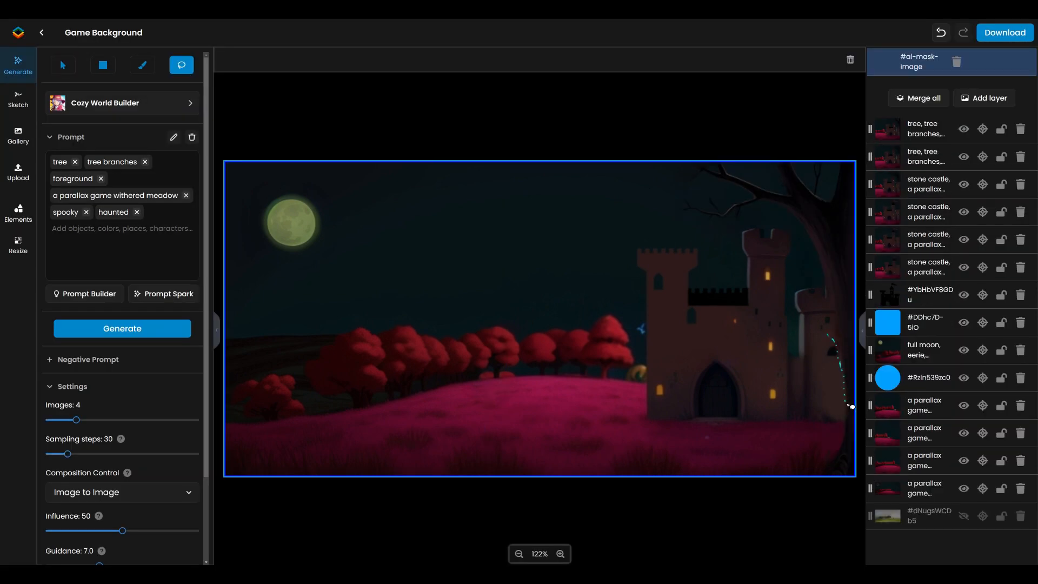
Step: Lasso the castle from its left tower to the right-hand wall and replace the three tree-related prompt tags with "stone castle" in first place
mouse_move(744, 346)
left_mouse_down()
mouse_move(642, 309)
mouse_move(759, 296)
left_mouse_up()
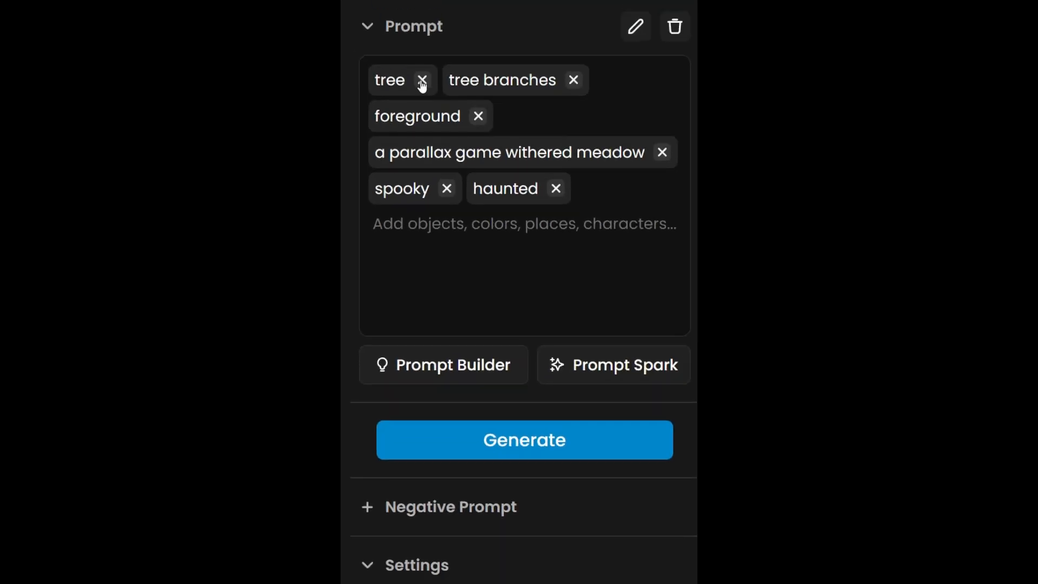
left_click(74, 163)
left_click(110, 162)
left_click(97, 161)
type("stone castle")
key("Return")
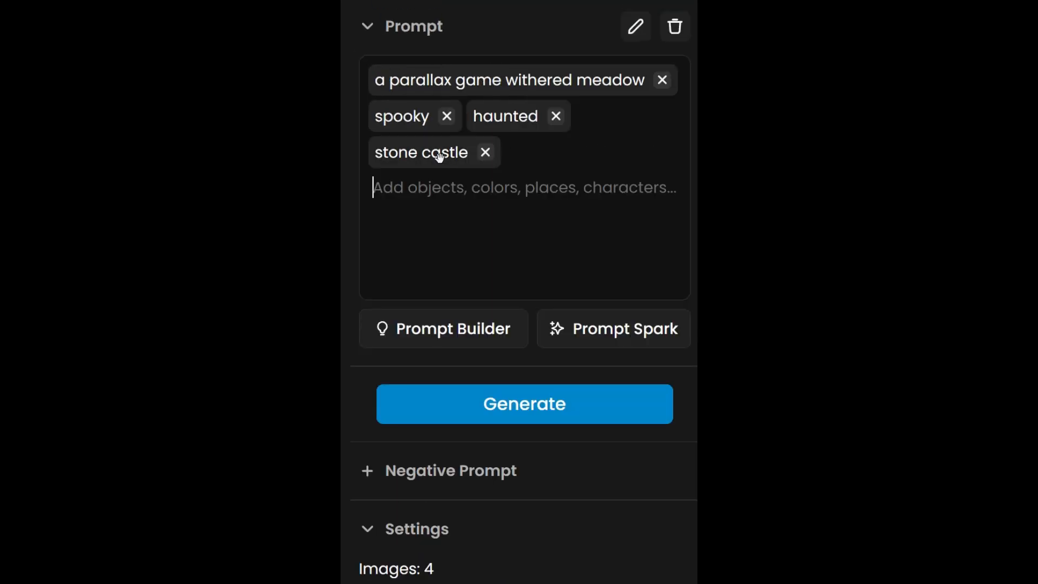
Step: Regenerate the masked castle area and accept the second result
left_click(513, 406)
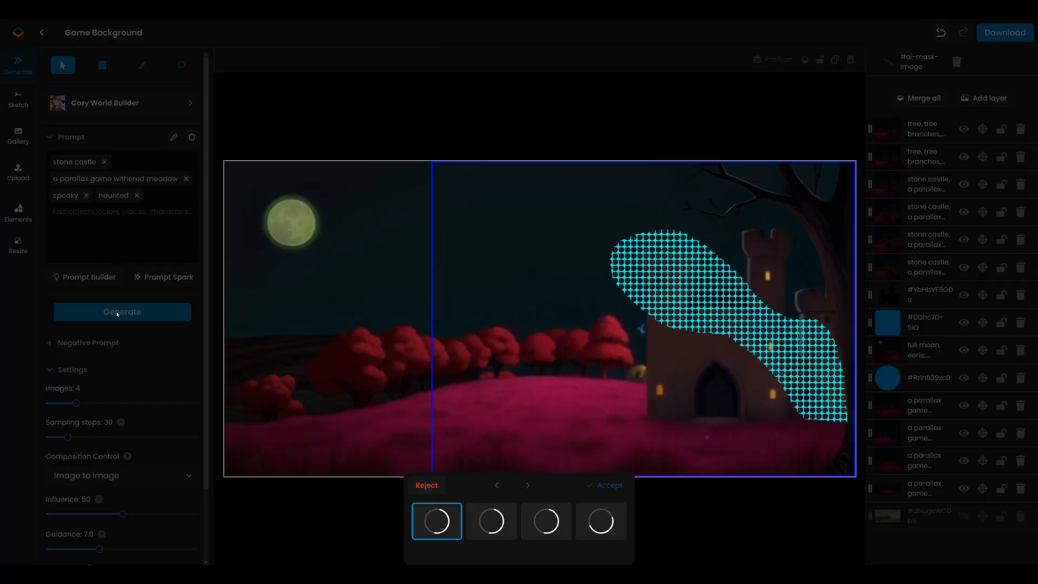
left_click(491, 520)
left_click(608, 485)
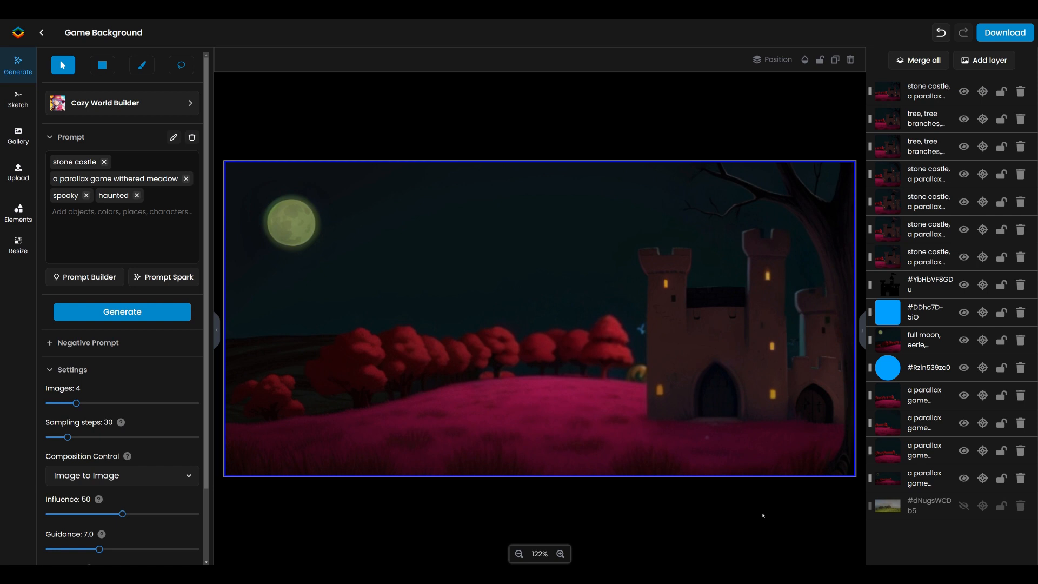
Step: Search the elements for "monster" and place the striped winged monster in the sky between the moon and the castle
left_click(16, 214)
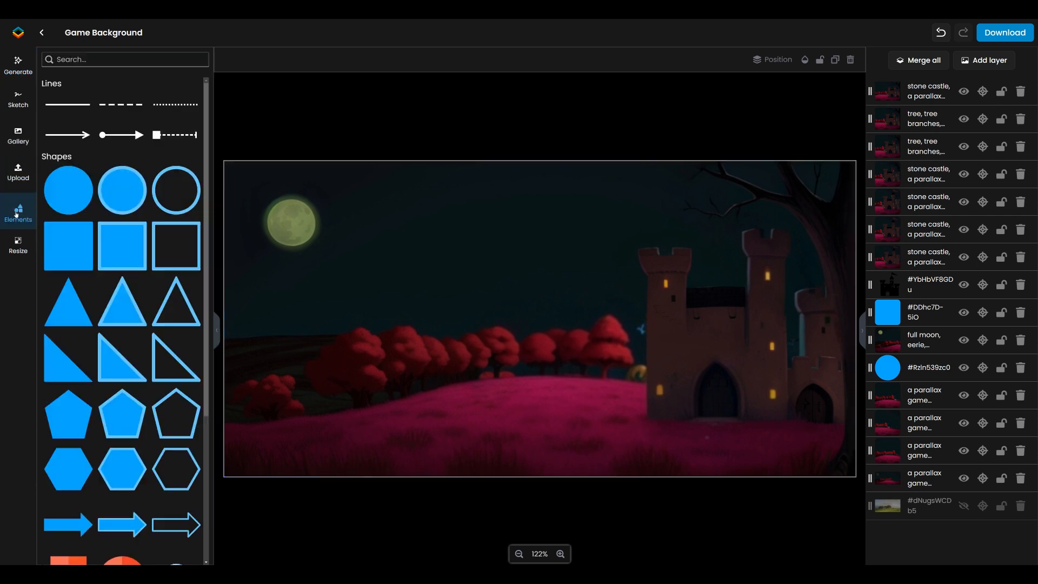
left_click(76, 63)
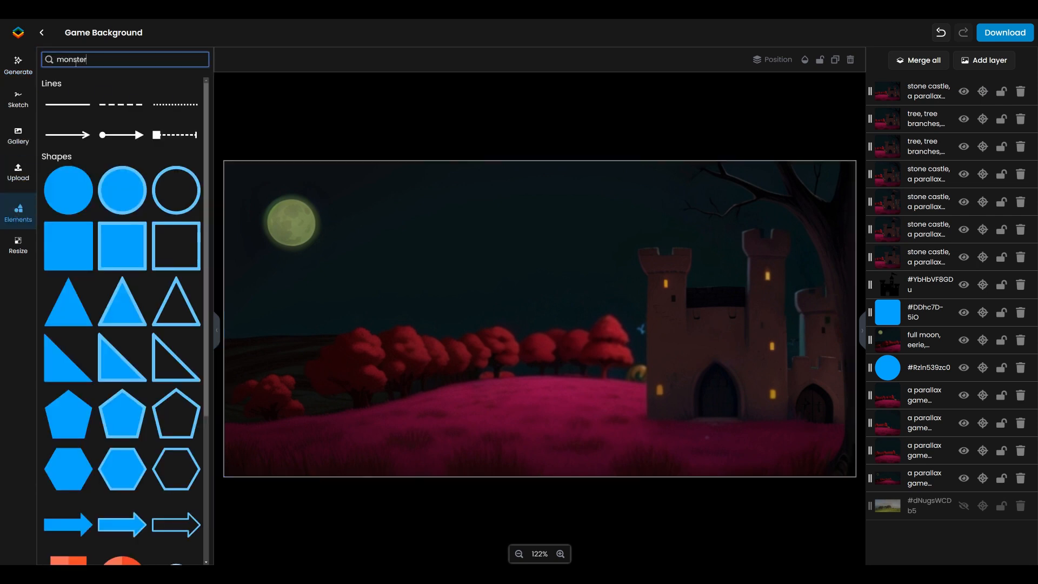
type("monster")
key("Return")
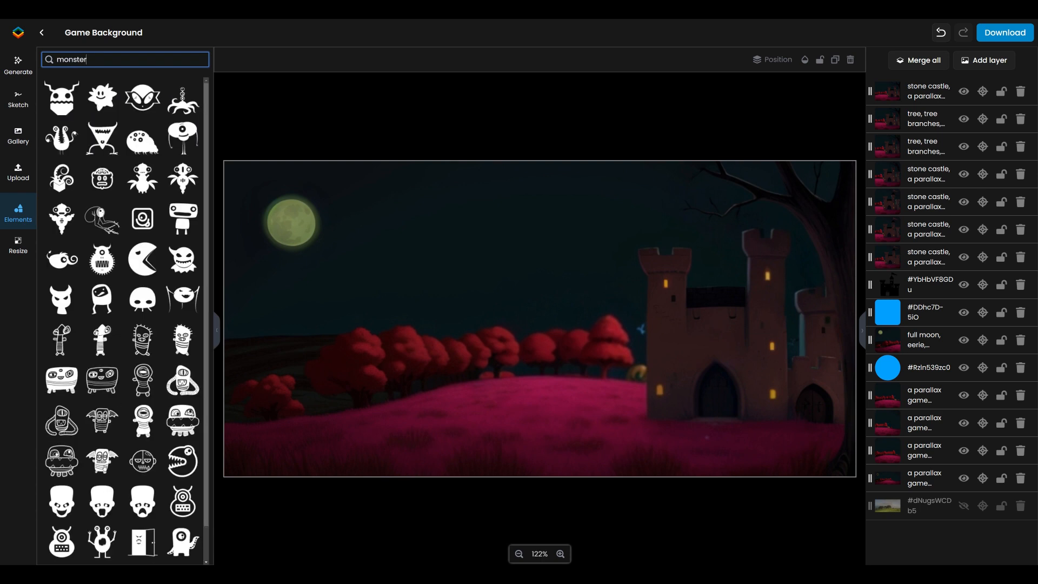
left_click(102, 420)
left_click_drag(531, 340, 507, 271)
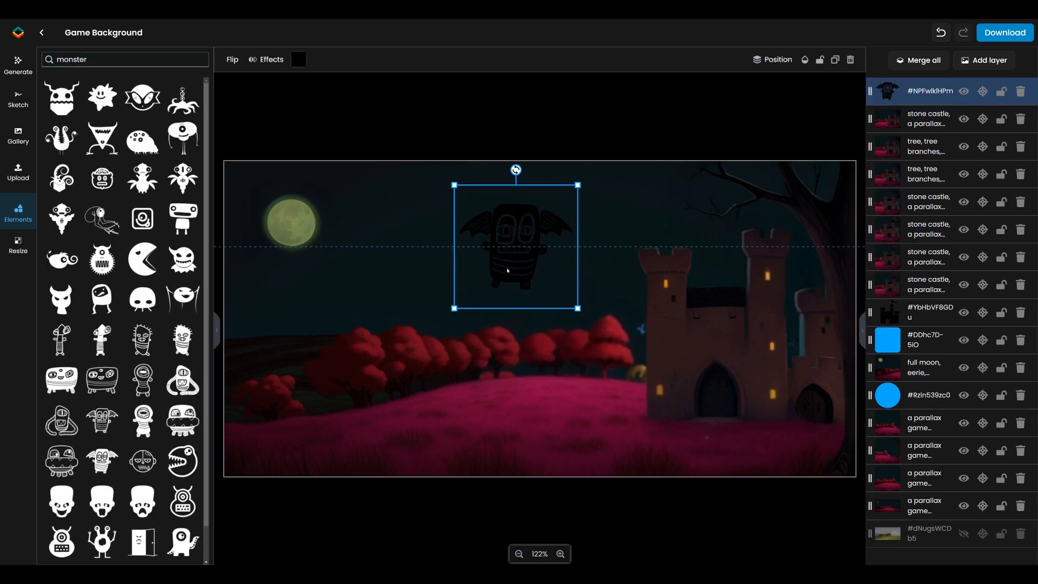
Step: Paint an inpainting mask over the winged monster silhouette with the brush
left_click(18, 65)
left_click(142, 65)
mouse_move(459, 230)
left_mouse_down()
mouse_move(537, 210)
mouse_move(546, 232)
mouse_move(504, 287)
mouse_move(464, 241)
mouse_move(508, 266)
left_mouse_up()
left_click_drag(508, 266, 523, 265)
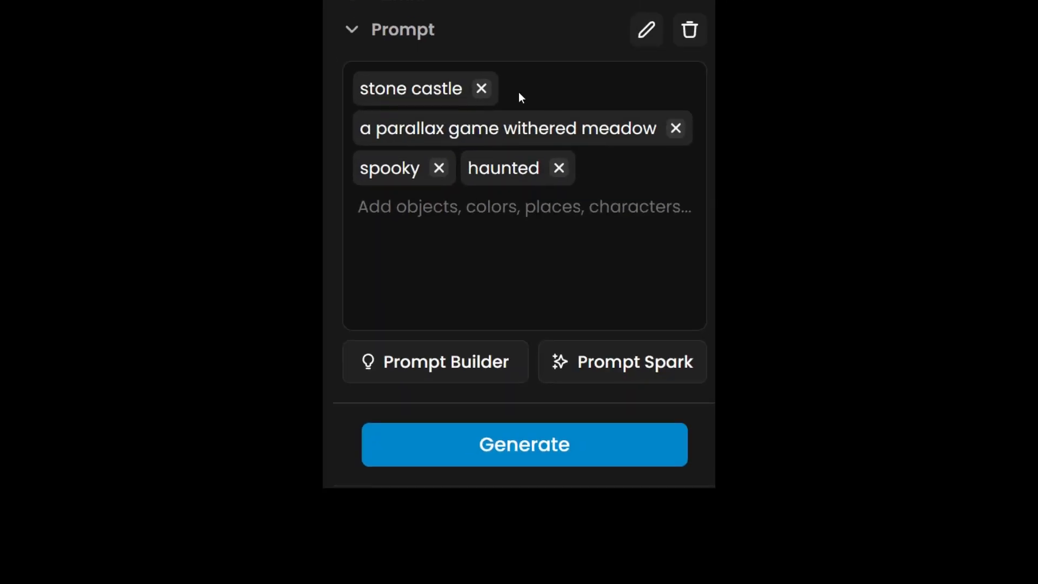
Step: Replace the "stone castle" prompt tag with "monster" and "flying creature" in first place, regenerate the masked monster and accept the fourth result
left_click(480, 89)
left_click(447, 206)
type("monster, flying creat")
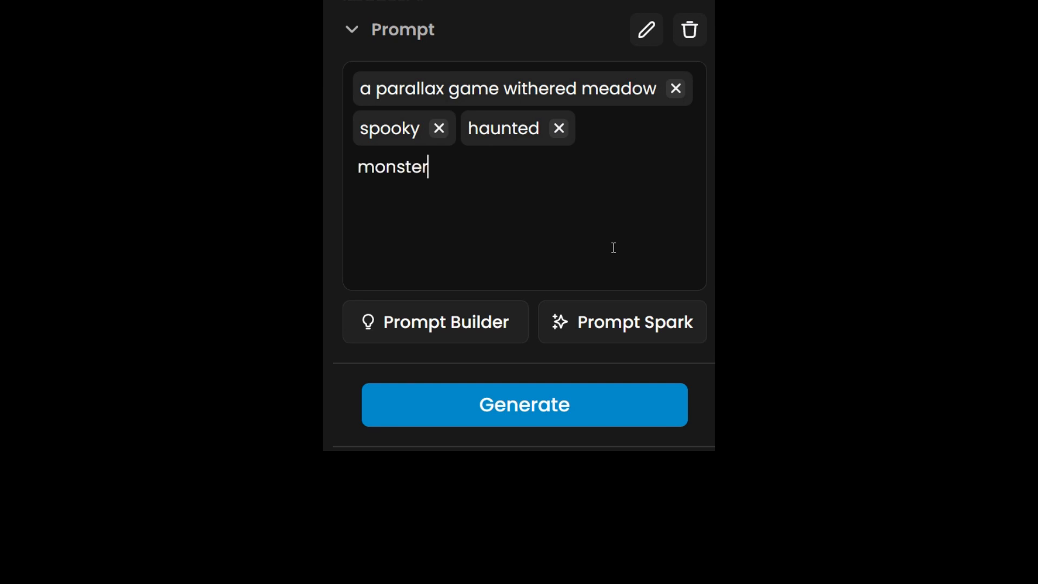
type("ure")
key("Return")
left_click_drag(625, 128, 363, 81)
left_click_drag(442, 215, 541, 89)
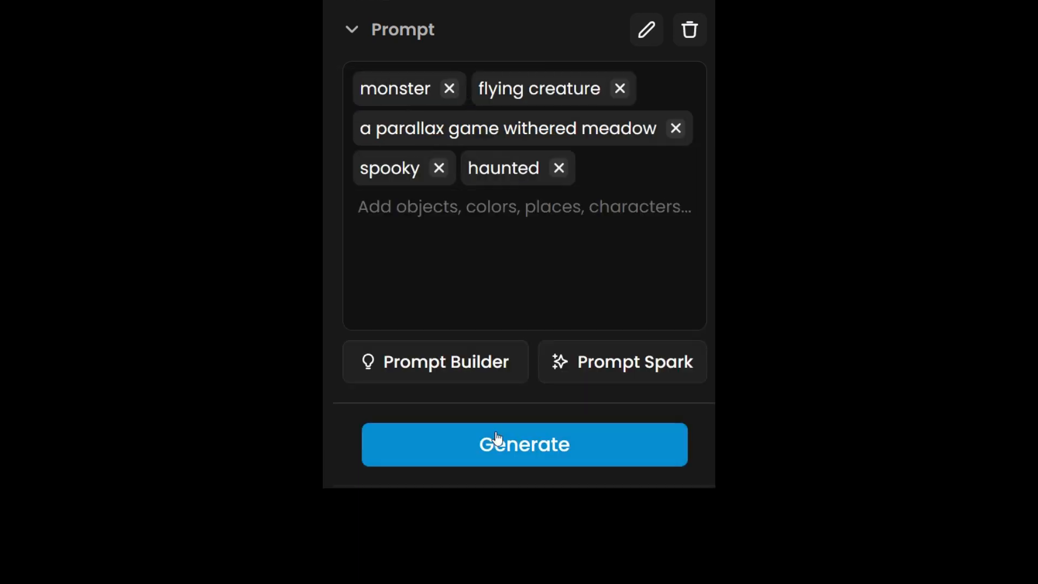
left_click(489, 440)
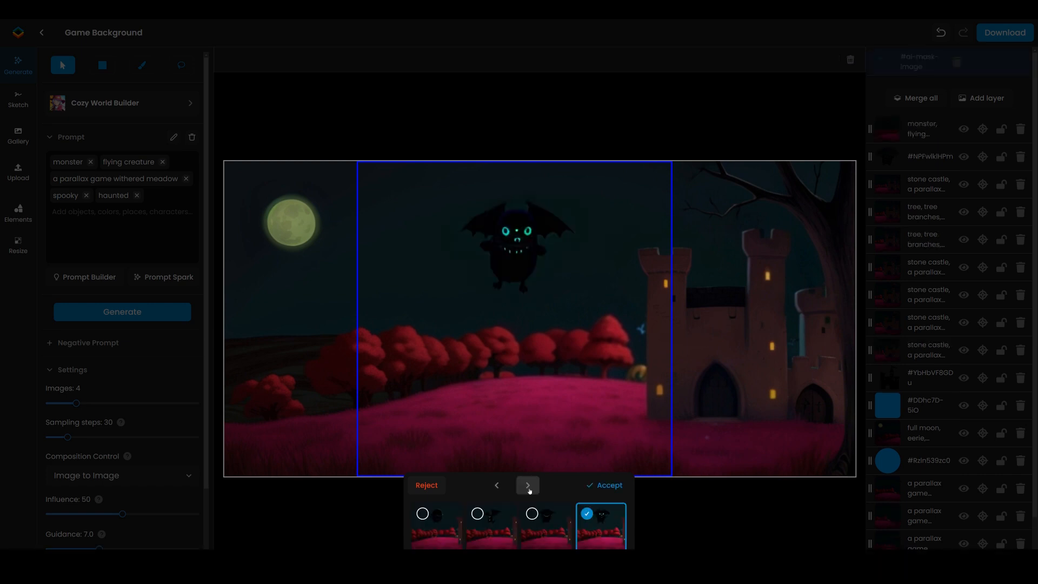
left_click(605, 485)
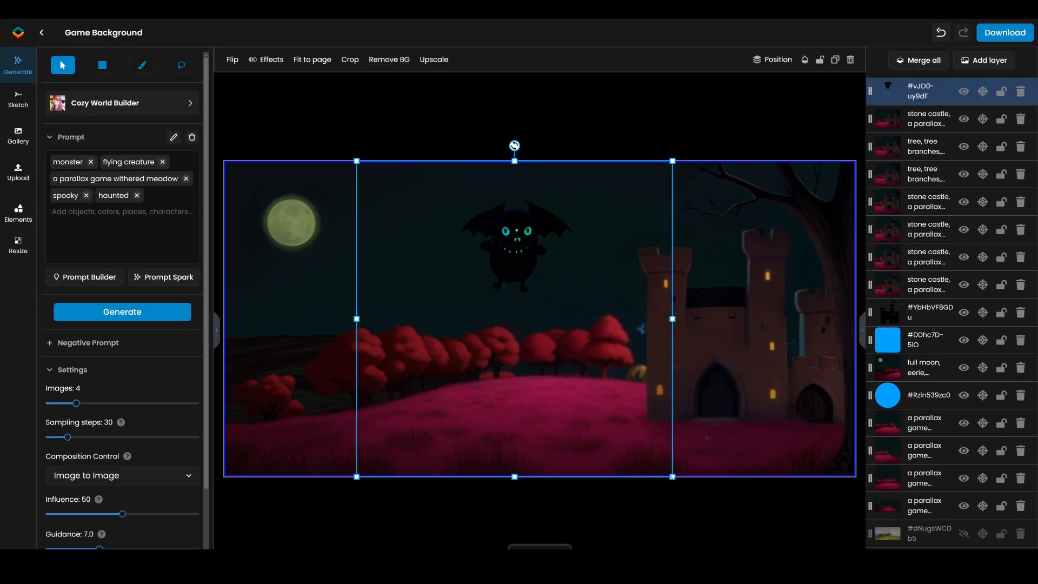
Step: Scale the monster cutout down to about two thirds and position it in the sky just left of the castle
left_click_drag(673, 477, 559, 364)
left_click_drag(458, 225, 535, 272)
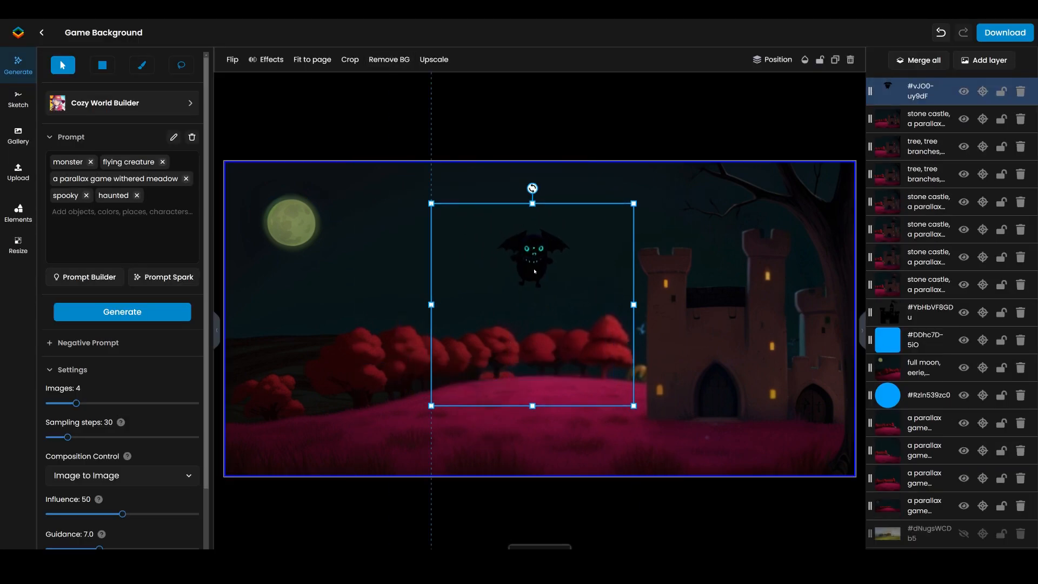
left_click(684, 448)
left_click(349, 110)
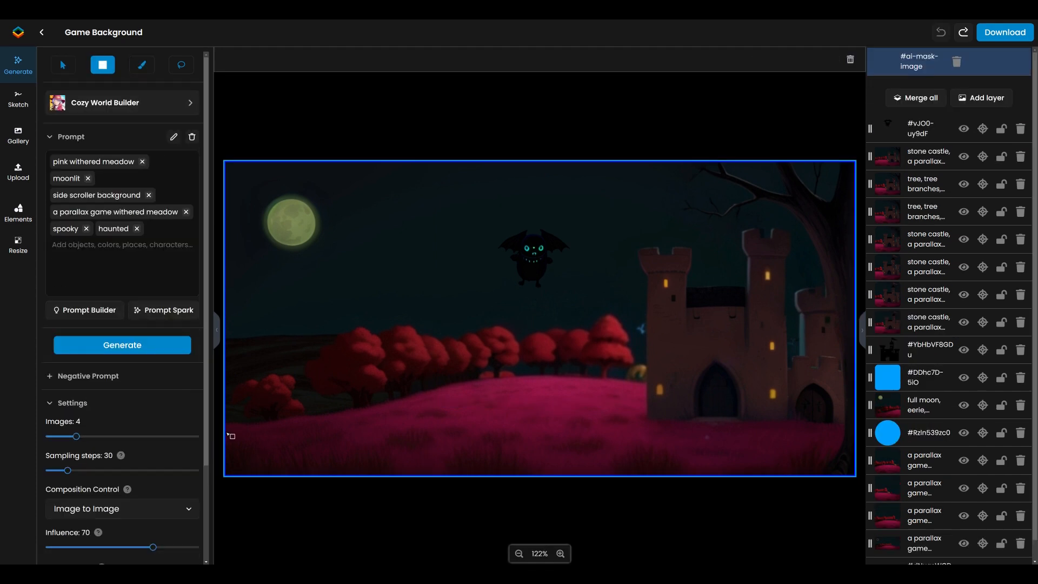
Step: Mask a rectangular strip across the foreground grass for regeneration and set the influence to 70
left_click_drag(229, 434, 793, 476)
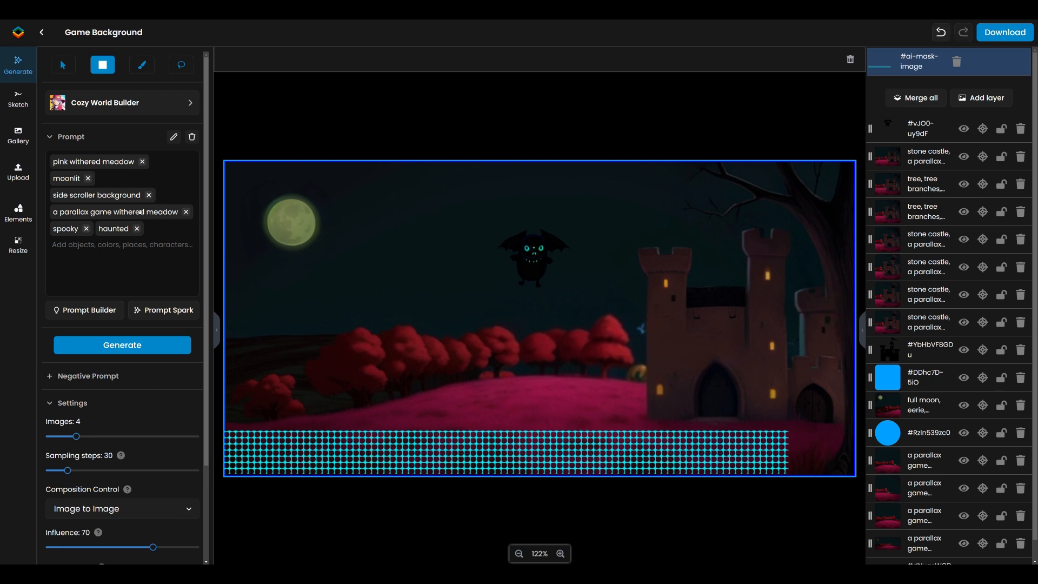
left_click(120, 347)
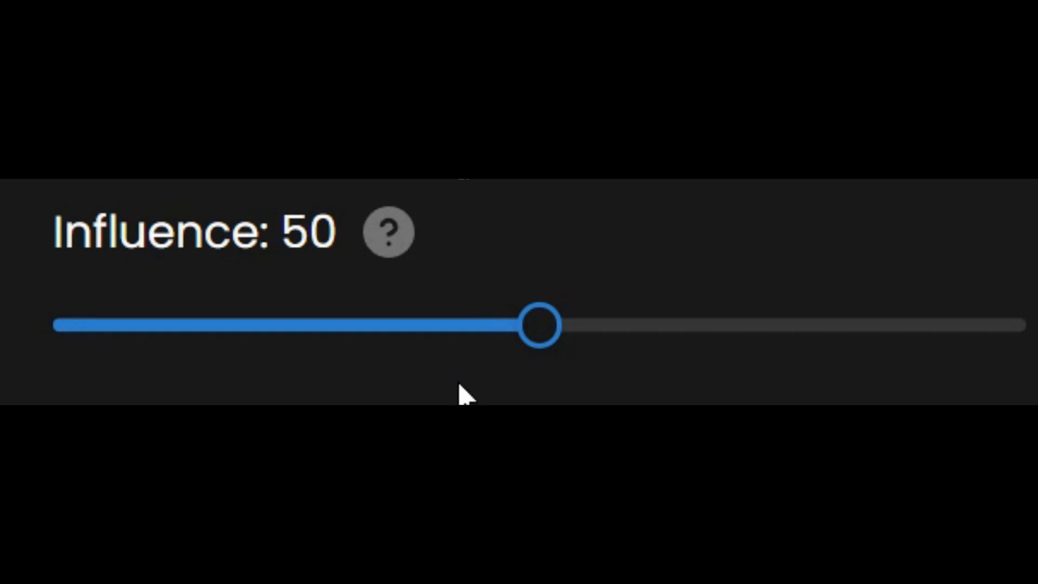
left_click_drag(544, 340, 736, 346)
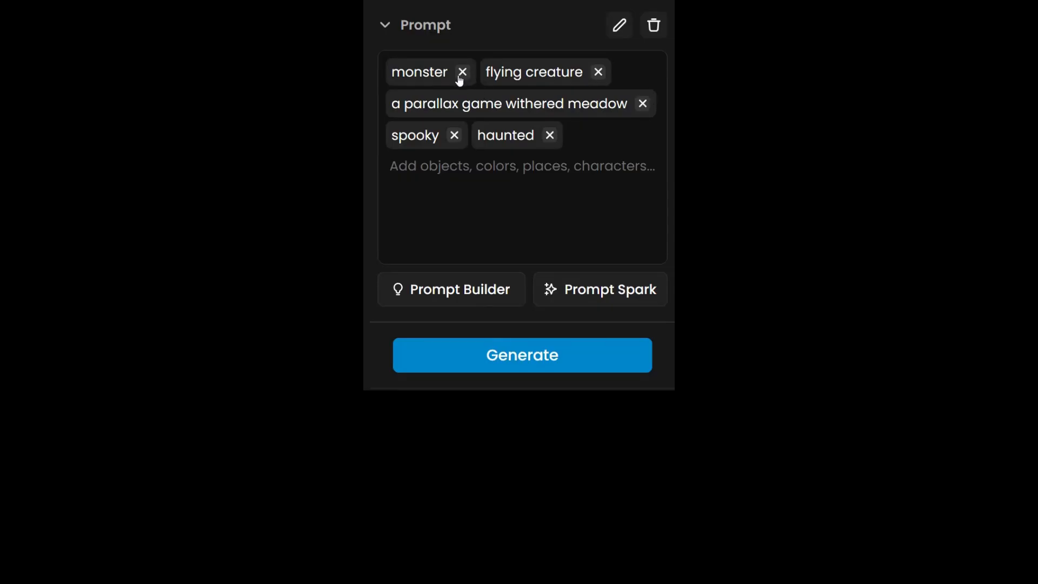
Step: Replace the prompt tags monster and flying creature with "pink withered meadow", "moonlit" and "side scroller background"
left_click(462, 72)
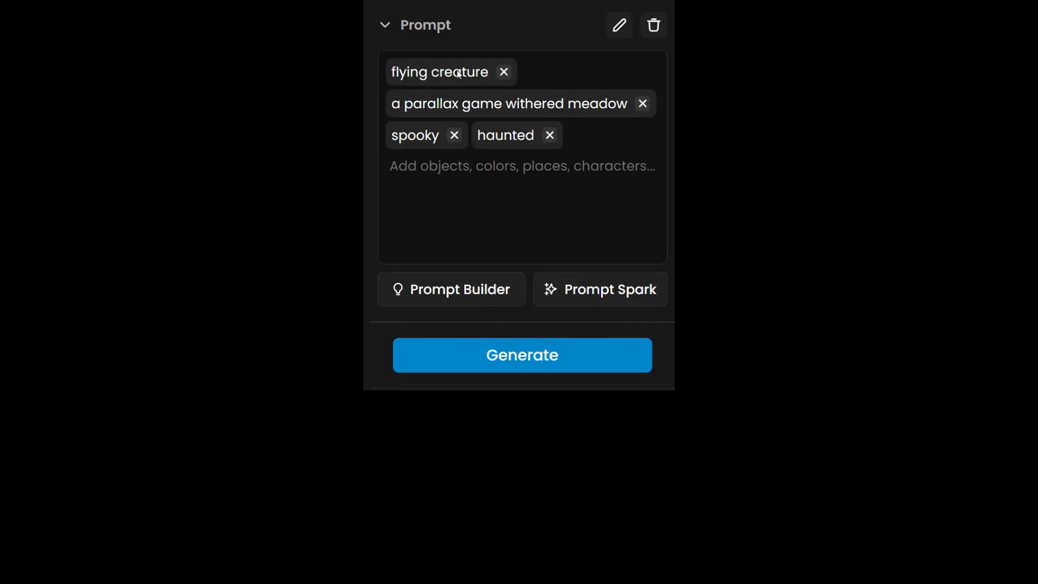
left_click(503, 73)
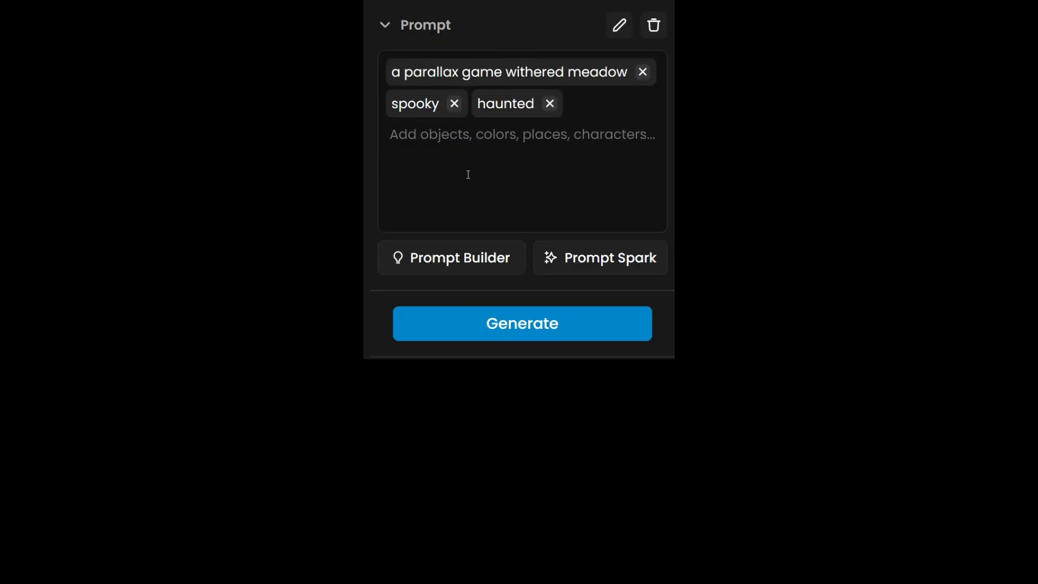
type("pink withe")
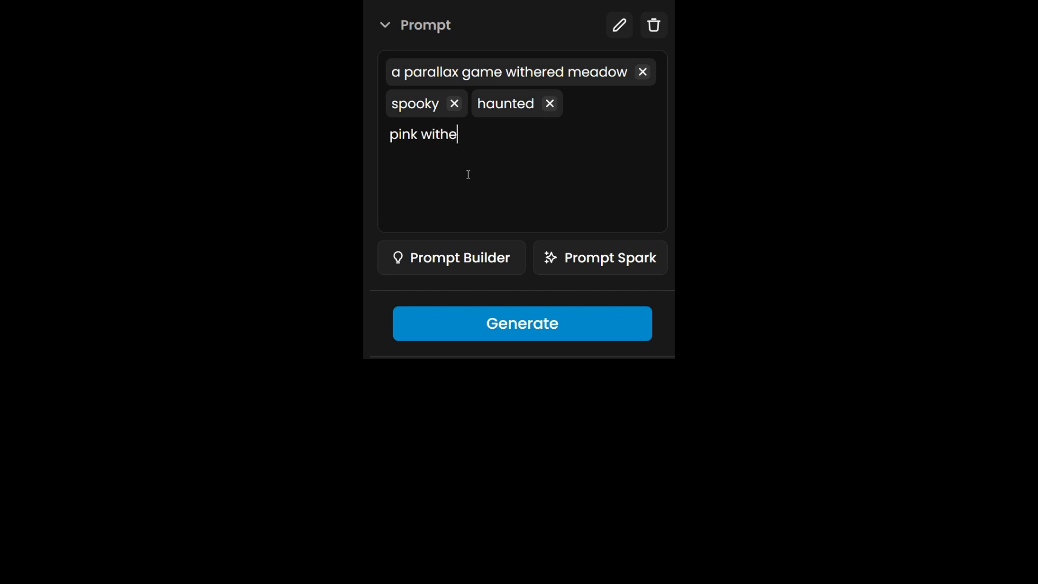
type("red meddow")
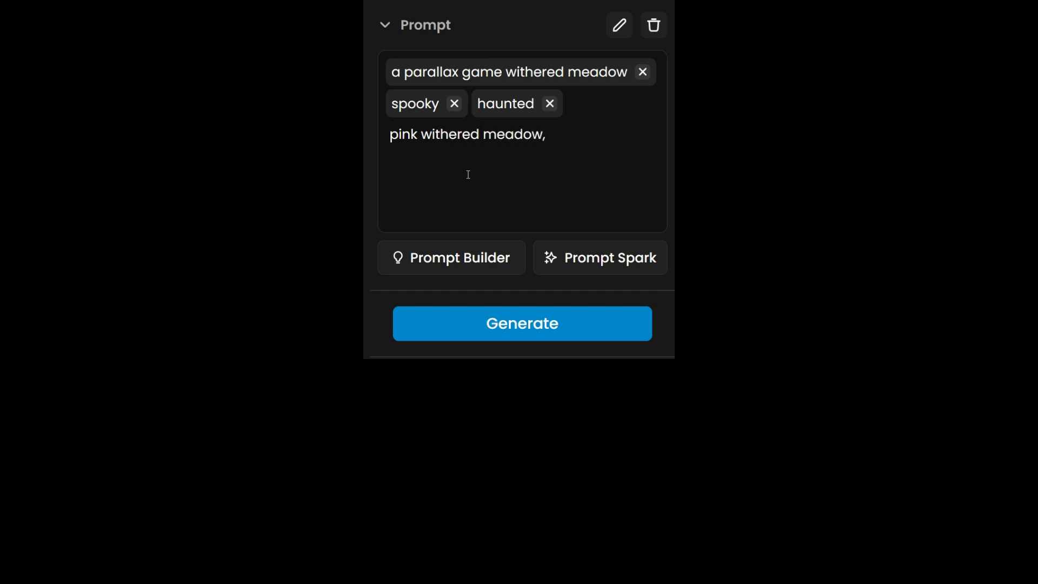
type(", moonlit, side scroller bac")
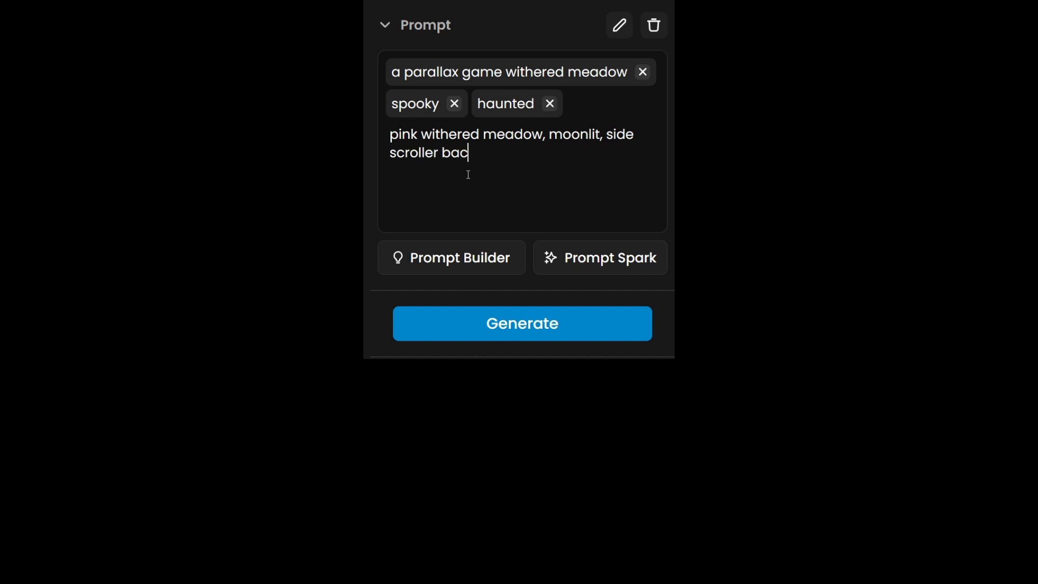
type("kground")
key("Return")
Step: Move the three new meadow tags to the front of the prompt and regenerate the masked foreground strip
left_click_drag(467, 135, 389, 77)
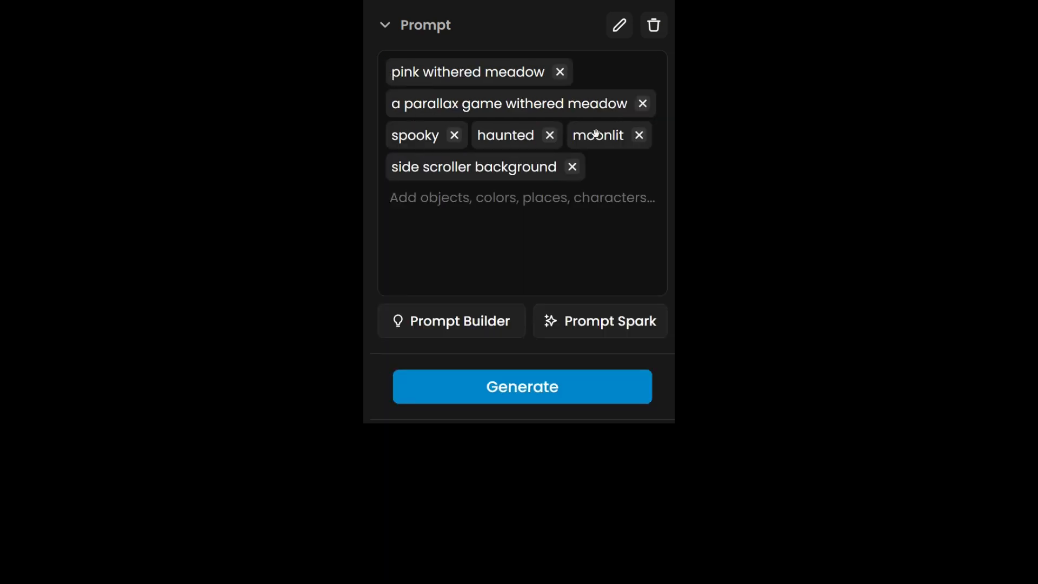
left_click_drag(594, 135, 566, 72)
left_click_drag(464, 204, 464, 136)
left_click(508, 421)
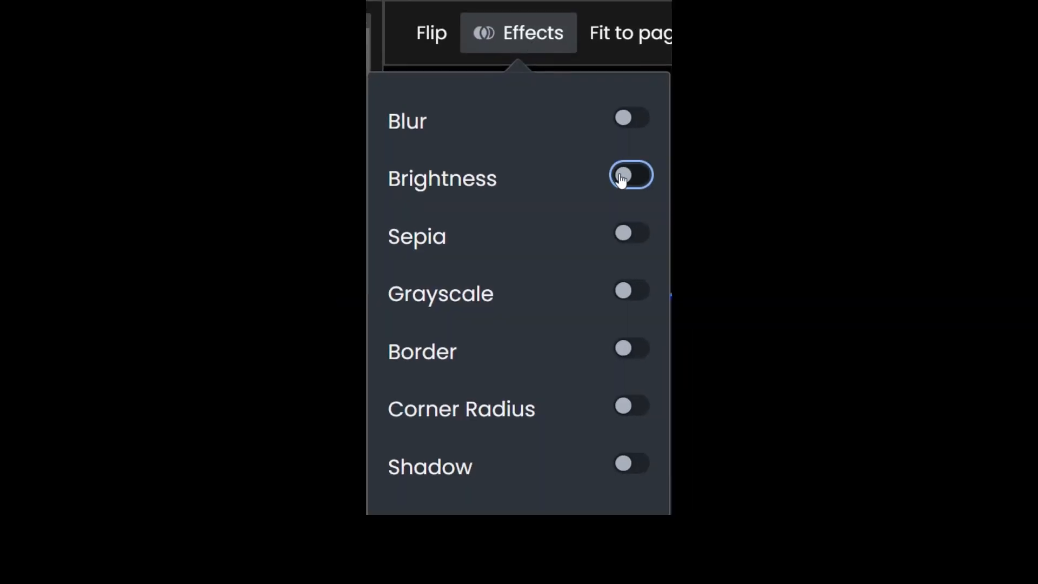
Step: Turn on the Brightness effect for the scene image and adjust its level slightly
left_click(630, 174)
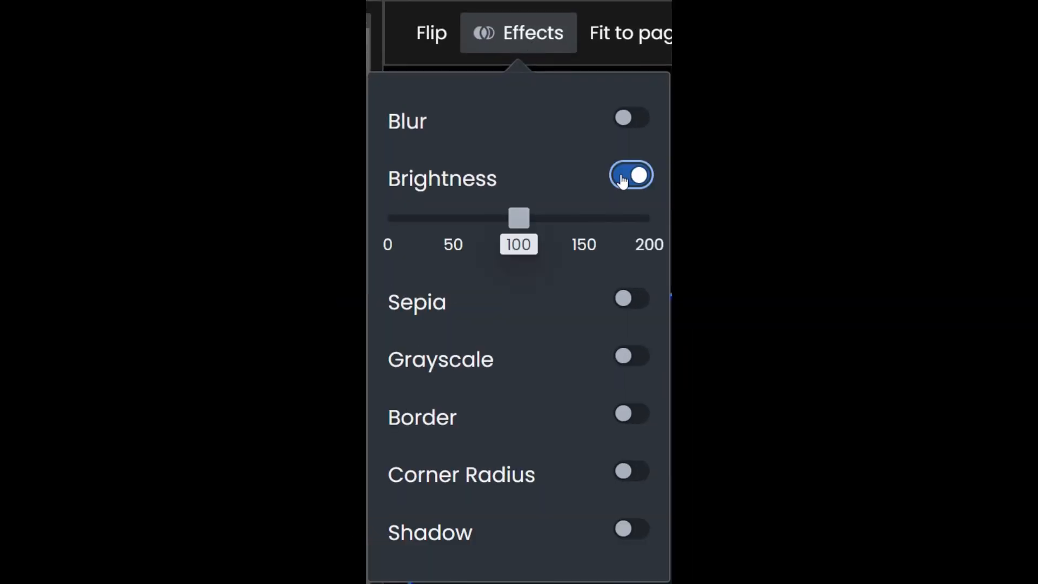
left_click(518, 219)
left_click_drag(525, 222, 522, 223)
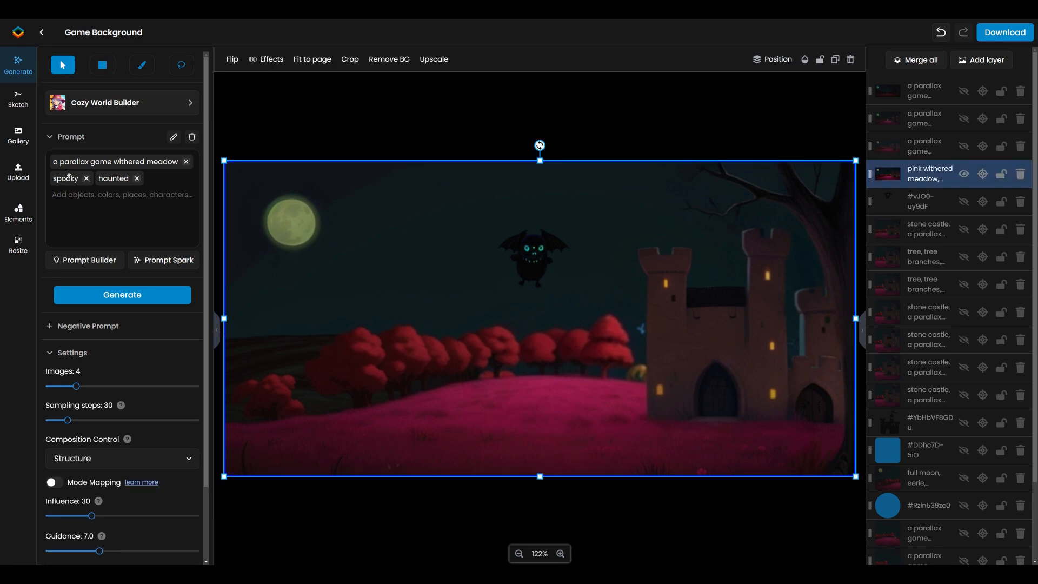
Step: Extend the frame to the canvas's left edge and remove the prompt tags side scroller background, moonlit and pink withered meadow
left_click(18, 244)
left_click_drag(384, 319, 225, 318)
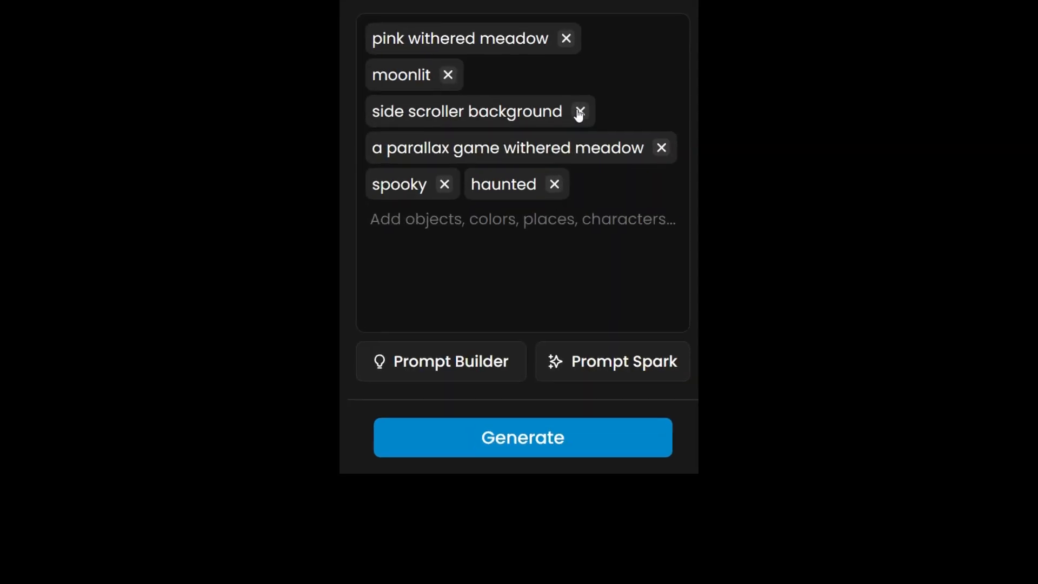
left_click(579, 108)
left_click(447, 74)
left_click(558, 74)
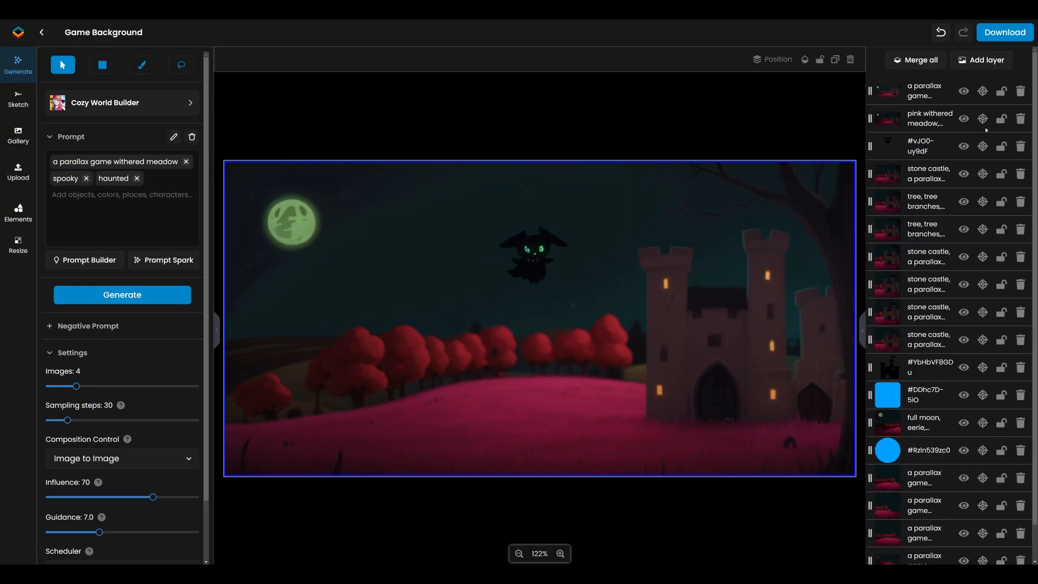
Step: Toggle the newest full-scene layer's visibility to compare the generated variation with the original scene
left_click(963, 91)
left_click(963, 92)
left_click(963, 91)
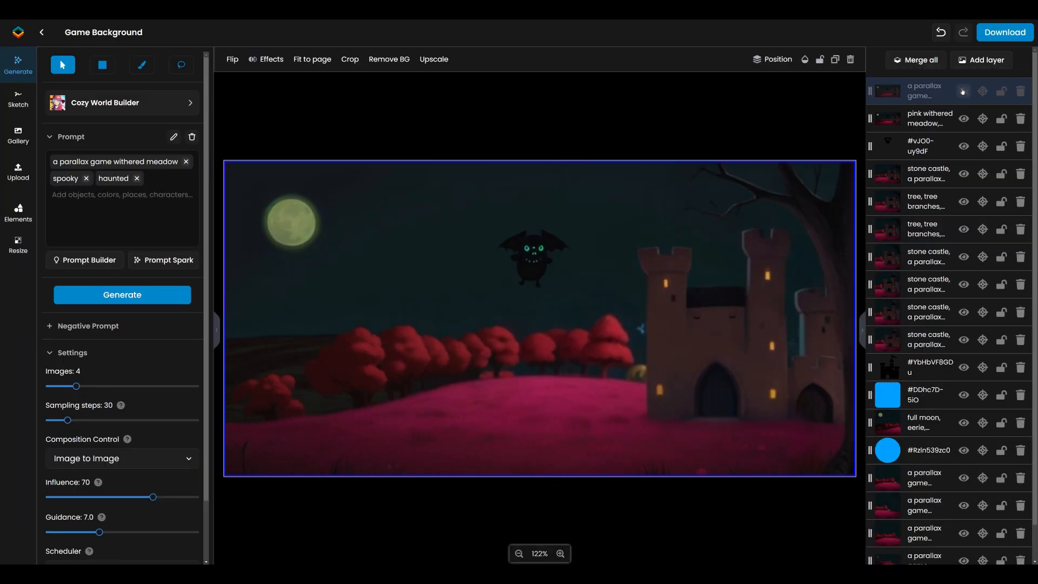
left_click(963, 91)
Step: Regenerate the whole scene at influence 30, accept the first variation and hide its layer
left_click_drag(153, 497, 92, 497)
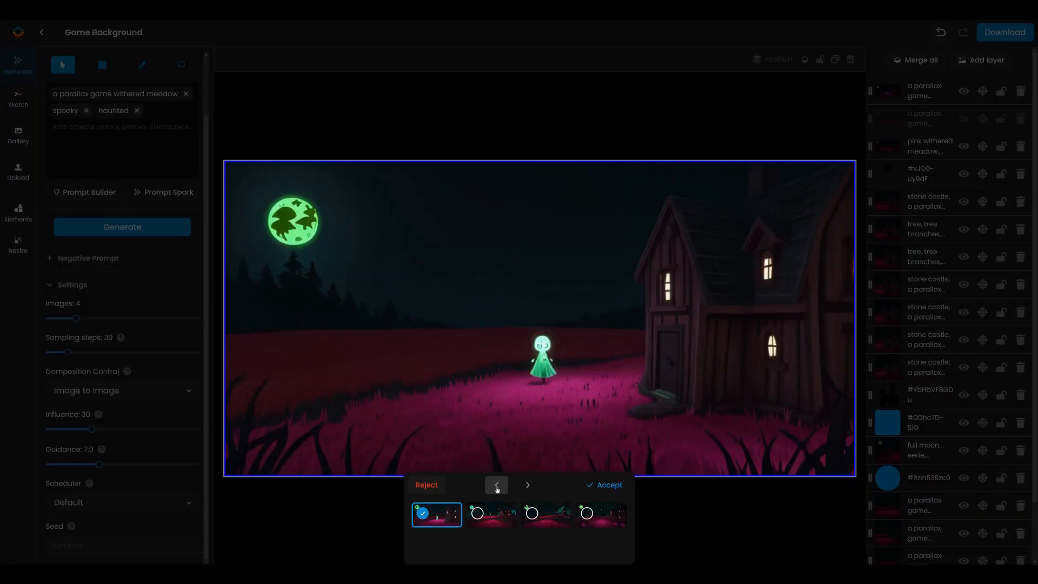
left_click(611, 486)
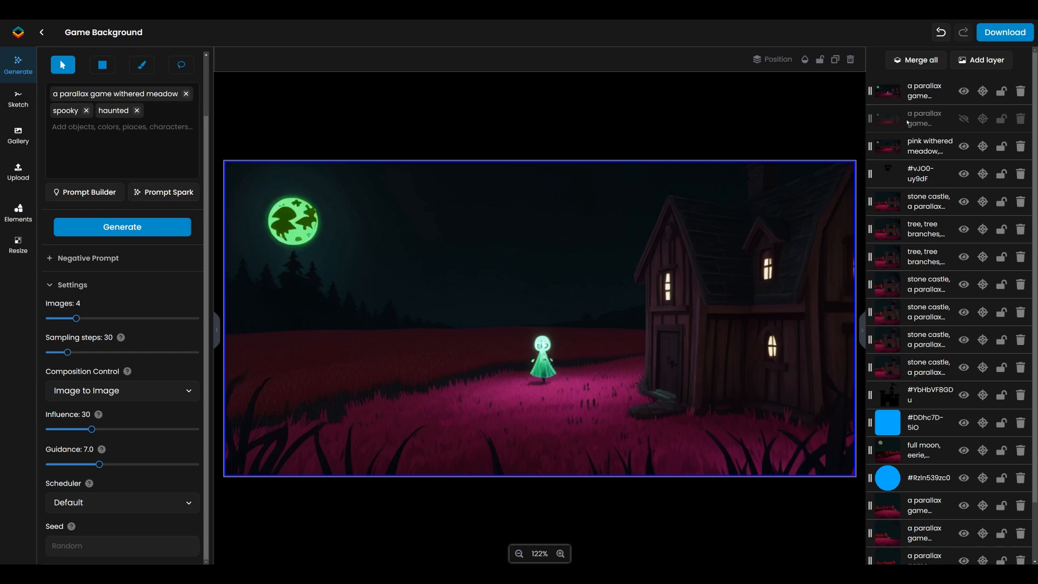
left_click(964, 119)
Step: Regenerate the scene with composition control set to Structure, Mode Mapping on and influence 50, and hide the resulting variation
left_click(189, 390)
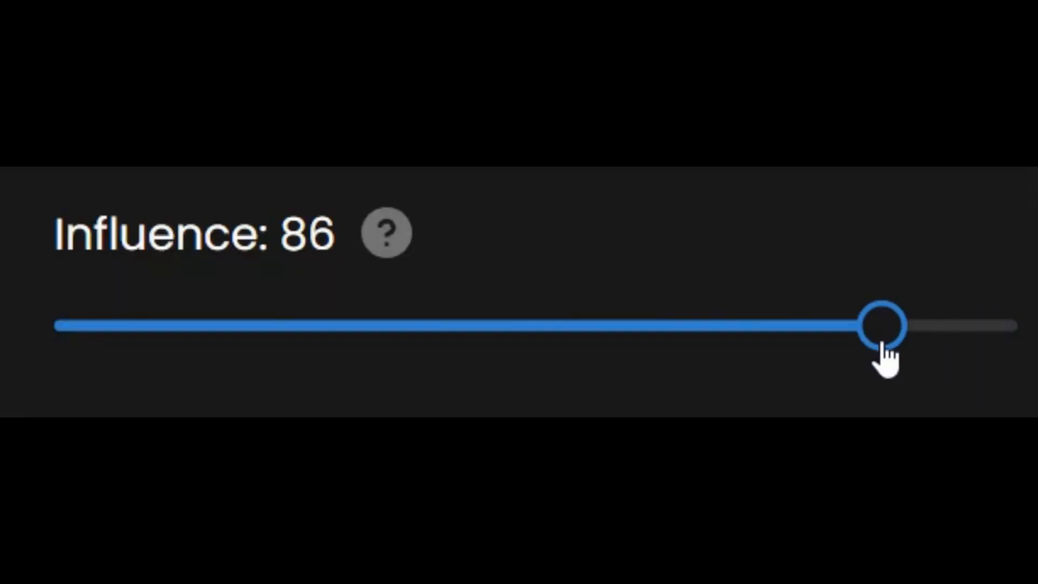
left_click_drag(882, 346, 533, 328)
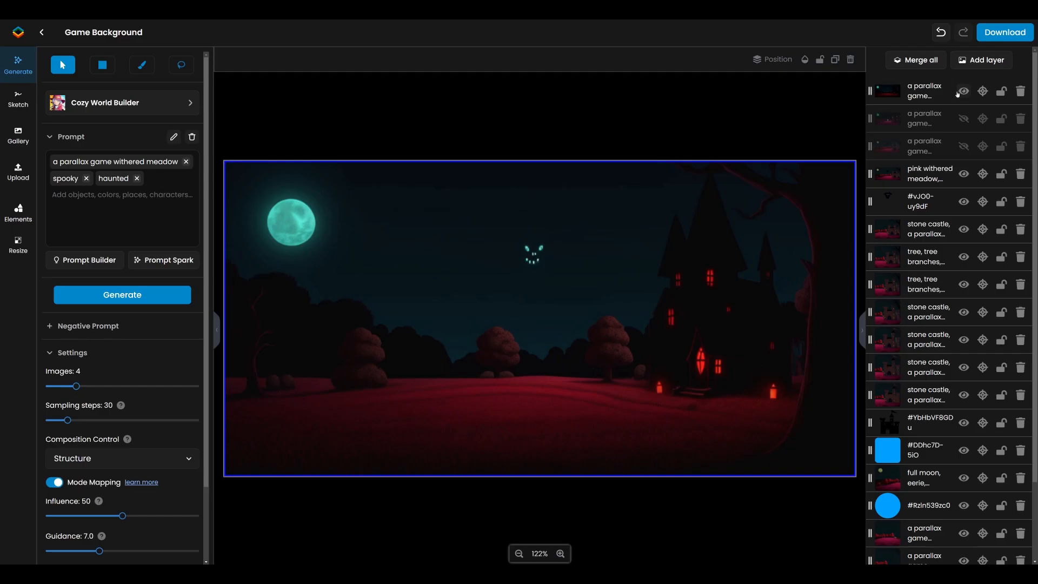
left_click(963, 120)
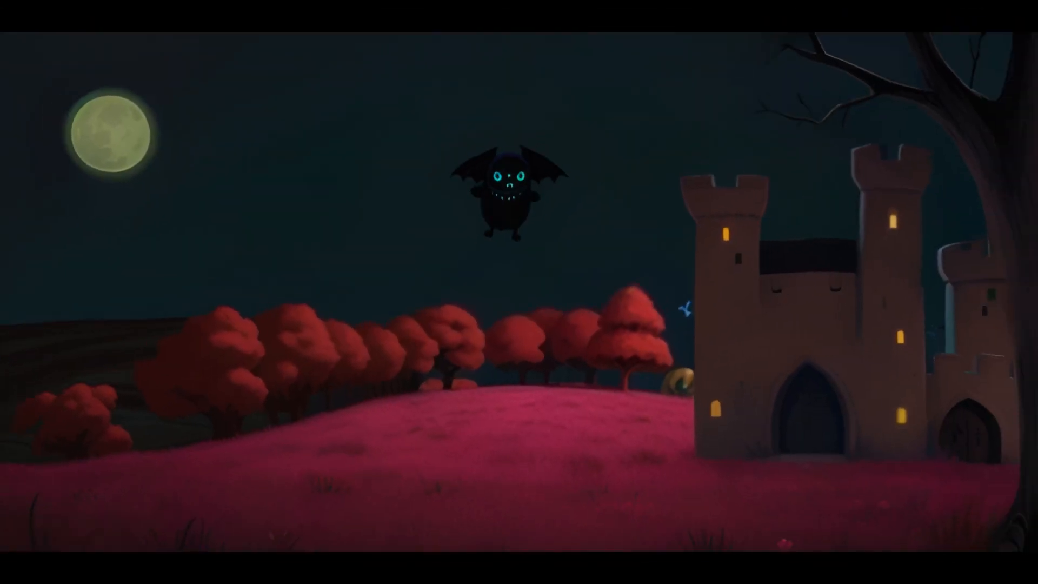